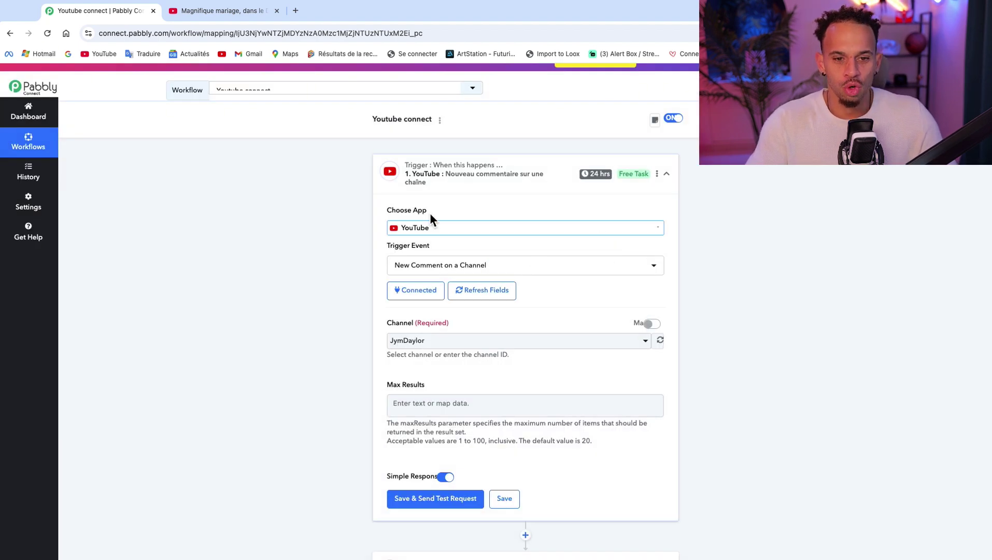
- Set the Max Results of the YouTube new-comment trigger to 40
scroll(529, 371, down, 1)
click(529, 378)
scroll(646, 377, down, 6)
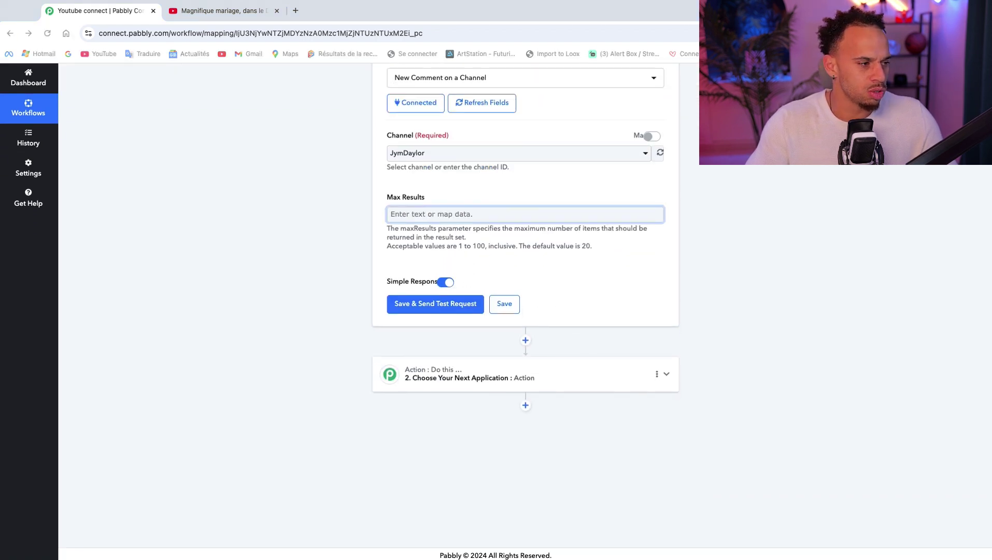
scroll(415, 223, up, 1)
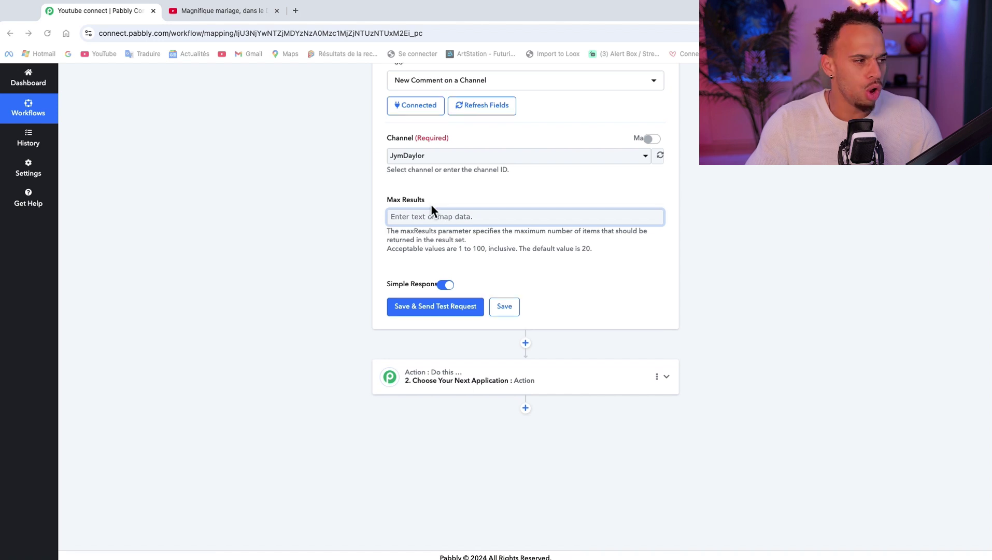
text(40)
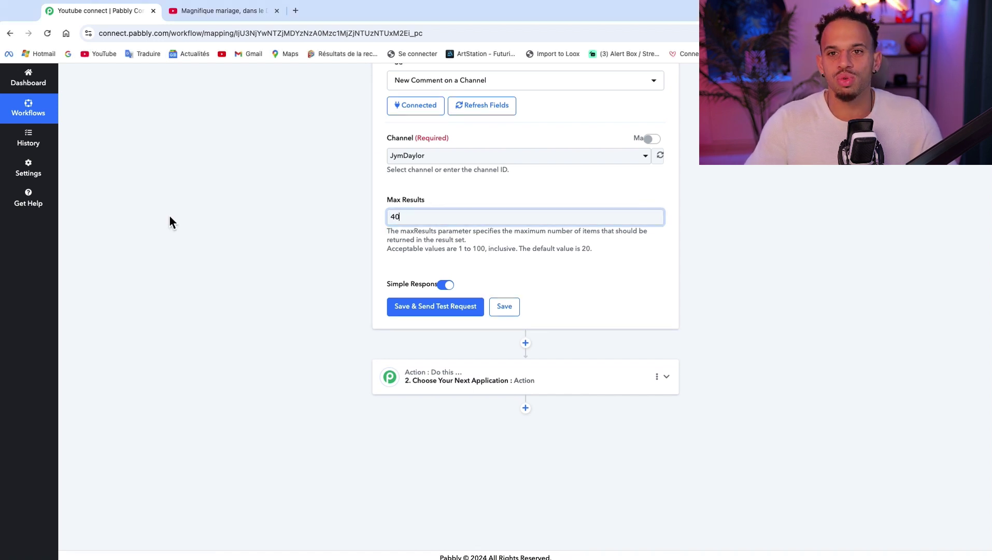
scroll(585, 240, up, 1)
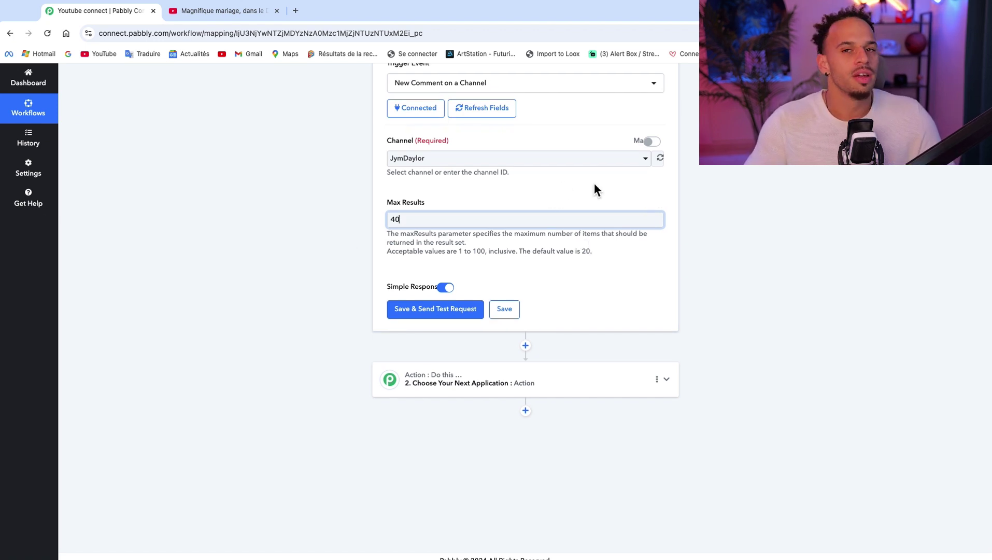
scroll(594, 183, down, 1)
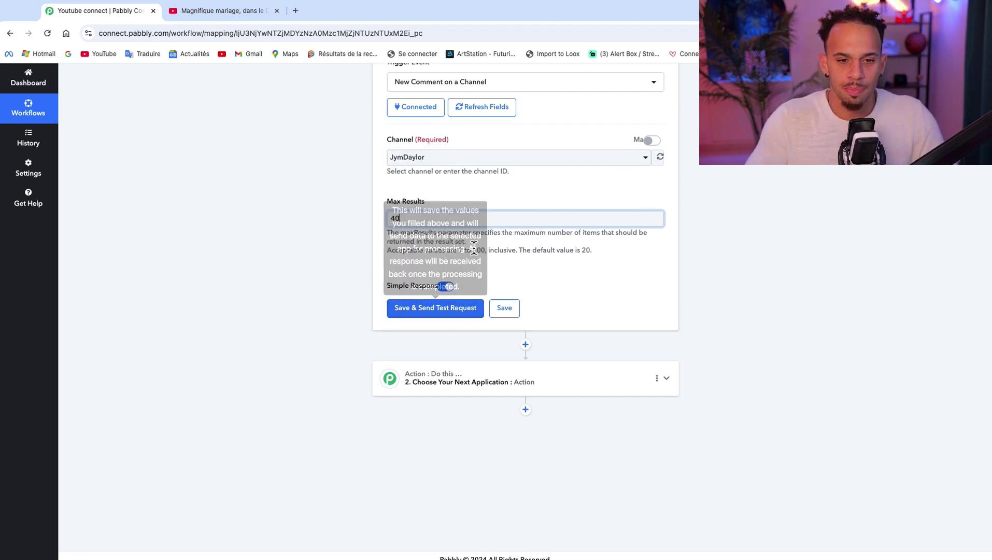
- Save the YouTube trigger with a test request and look through the comment data received in the response
click(471, 311)
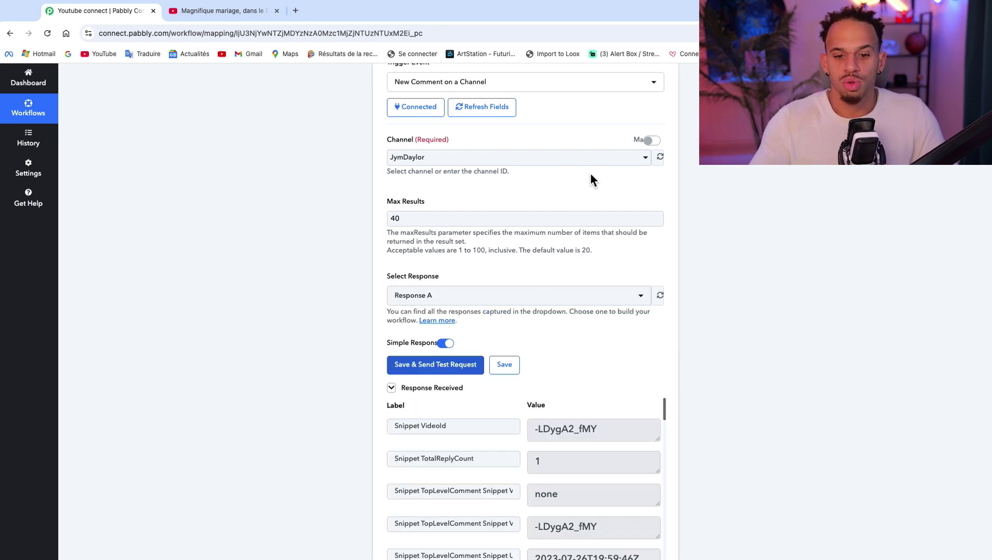
scroll(469, 299, down, 5)
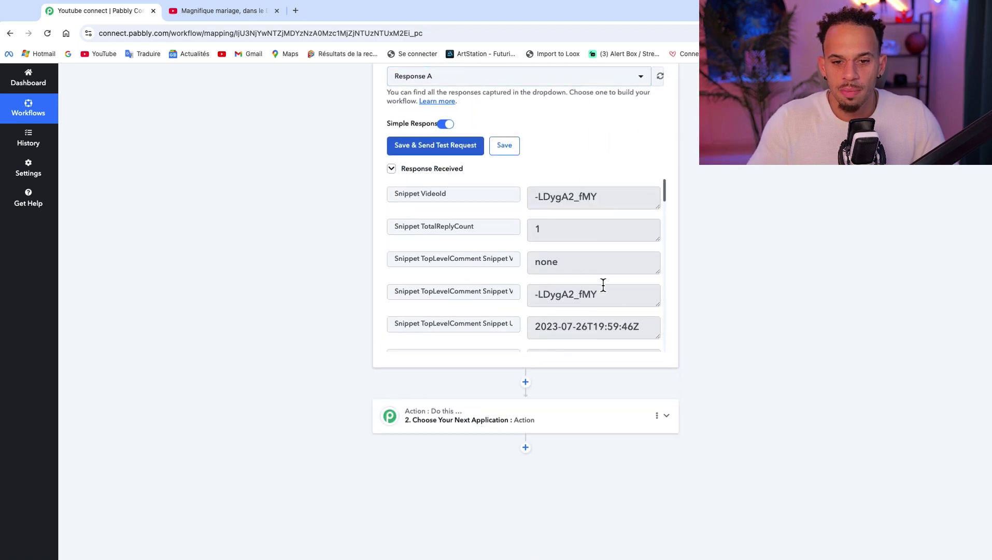
scroll(604, 284, down, 8)
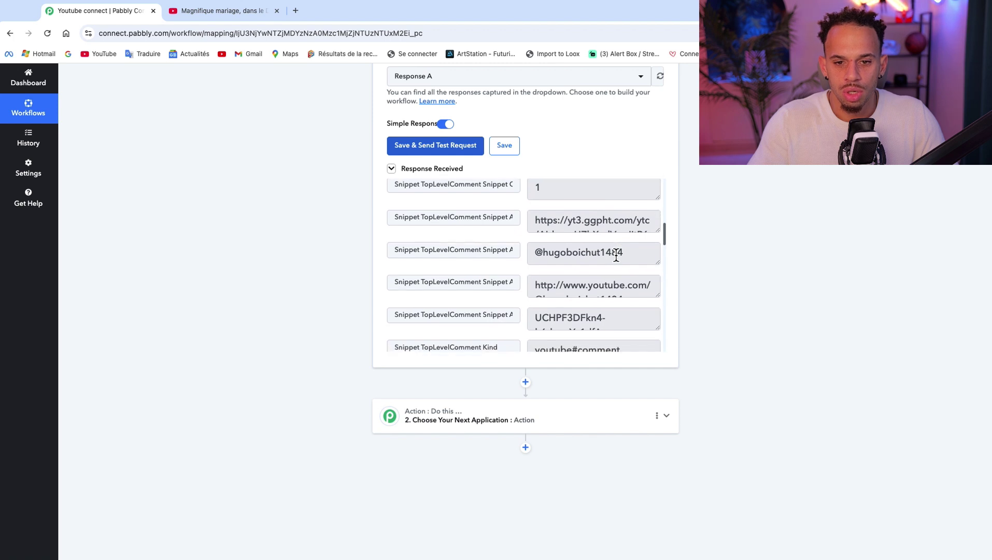
scroll(597, 265, down, 5)
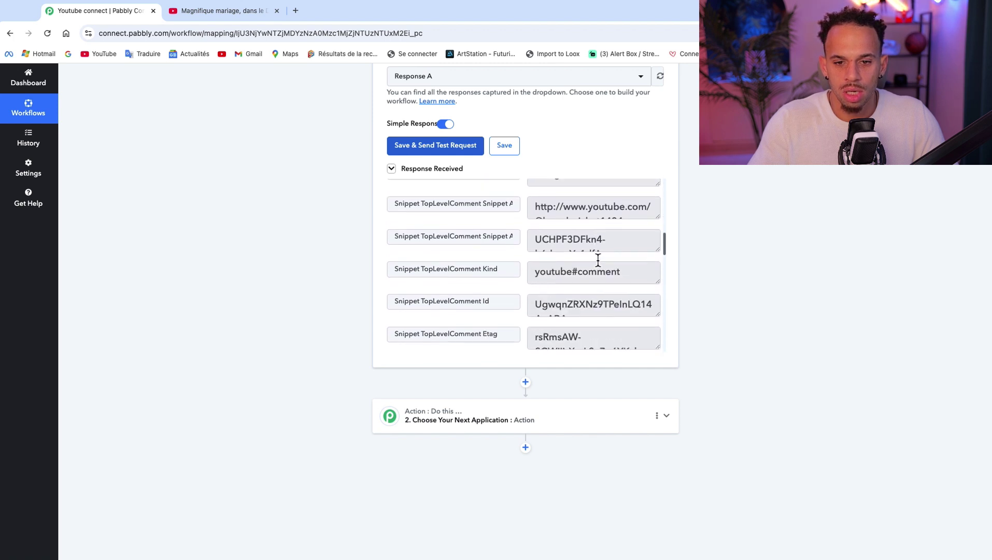
scroll(597, 264, down, 5)
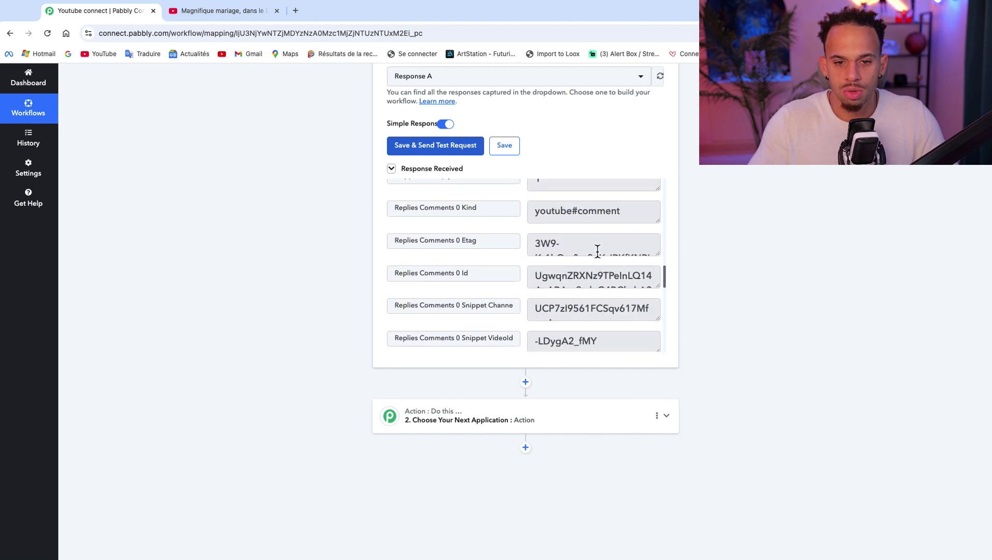
scroll(594, 310, down, 2)
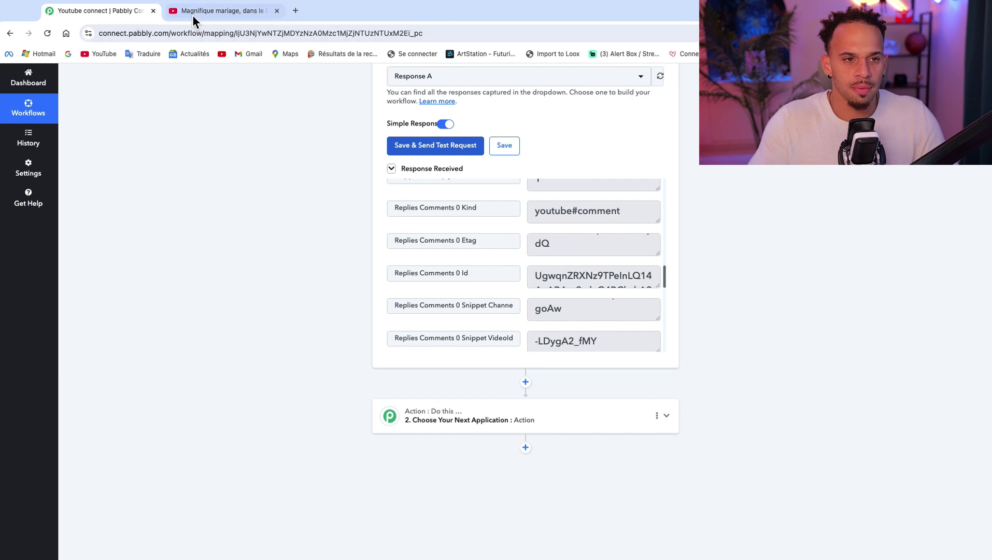
- Switch to the wedding video on YouTube and post the comment "Vidéo mariage ! un réel plaisir ✅"
click(218, 14)
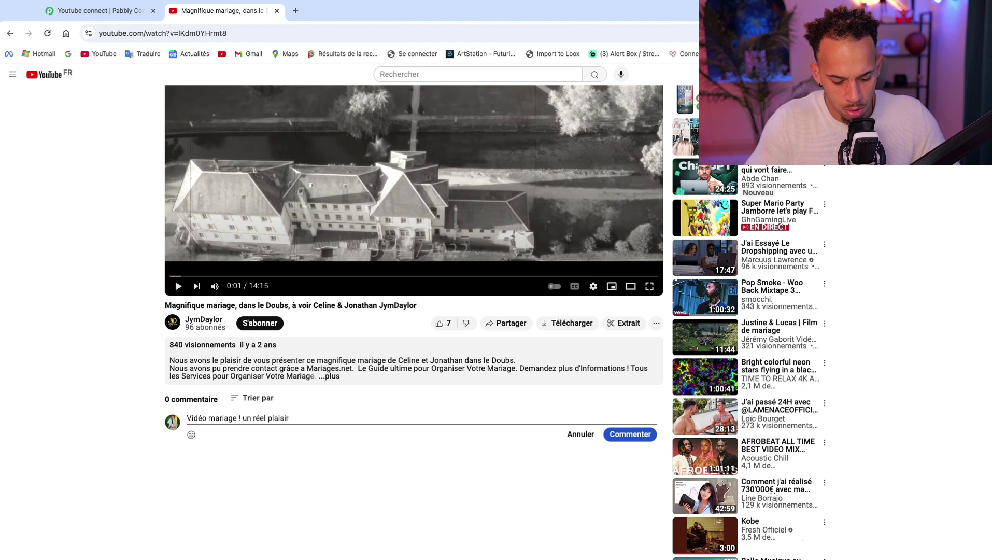
key(ctrl+super+space)
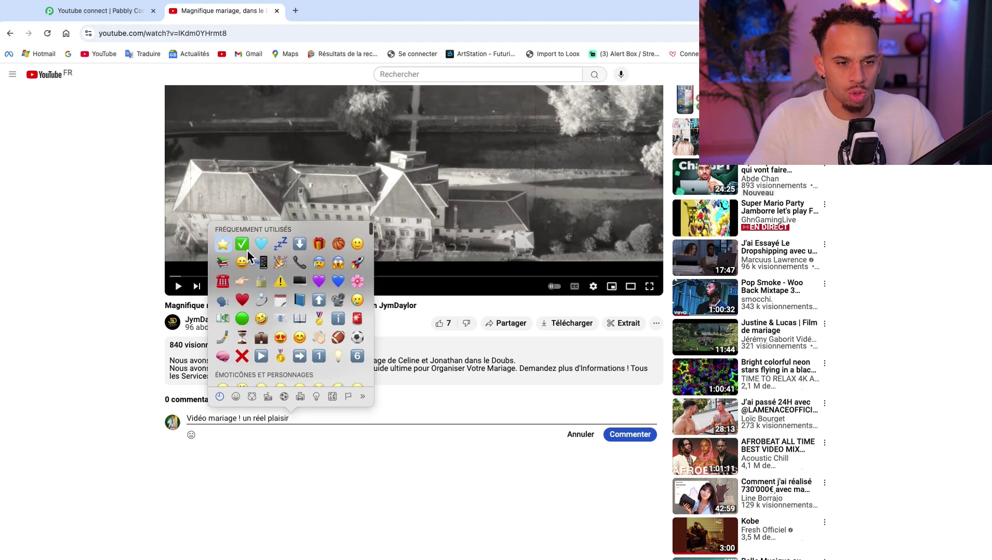
key(Escape)
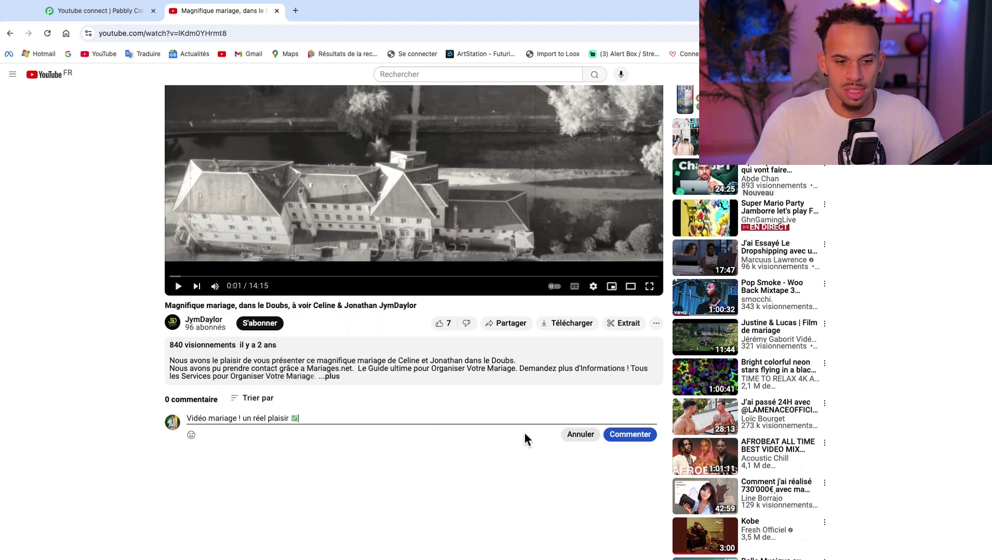
click(644, 438)
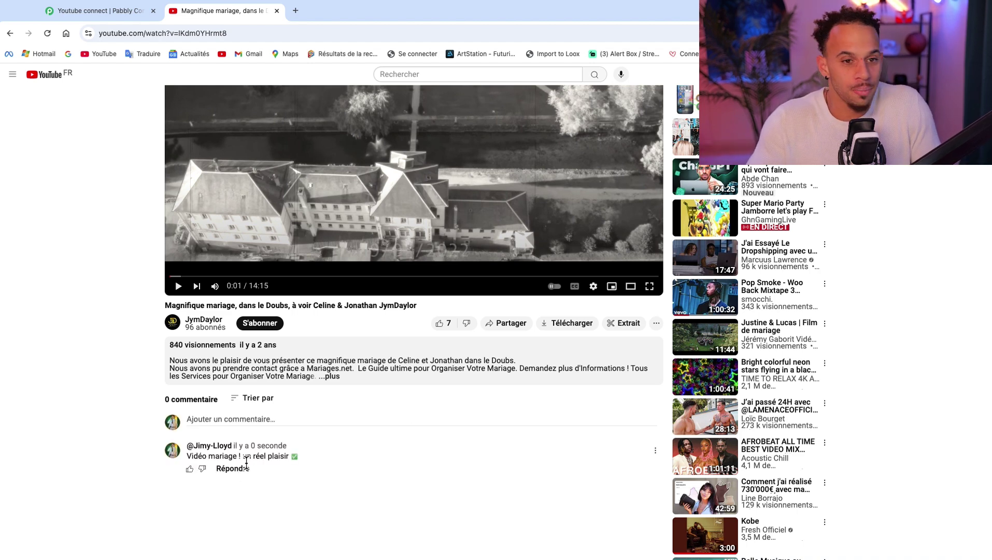
- Return to the Pabbly workflow, resend the trigger's test request and check the response for the new comment
click(96, 17)
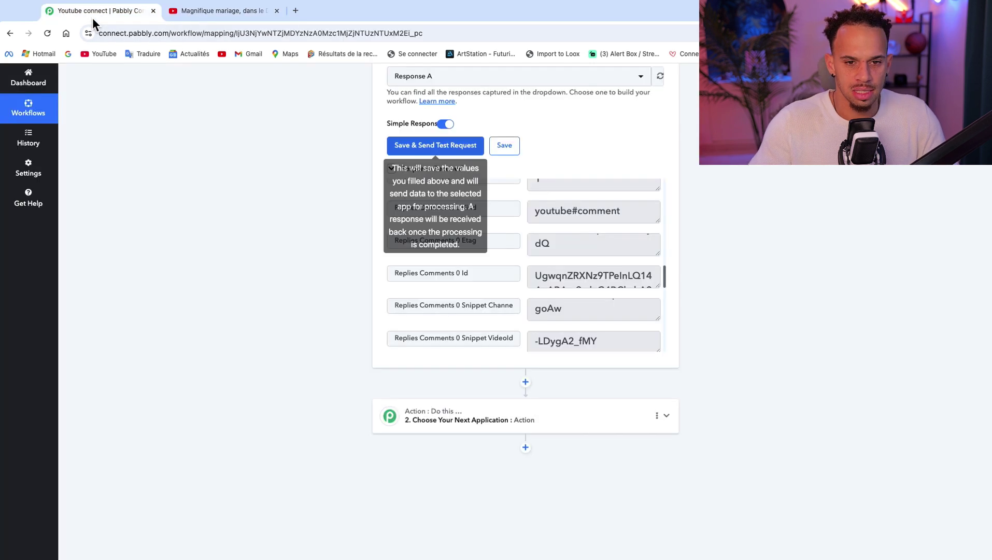
scroll(506, 136, up, 3)
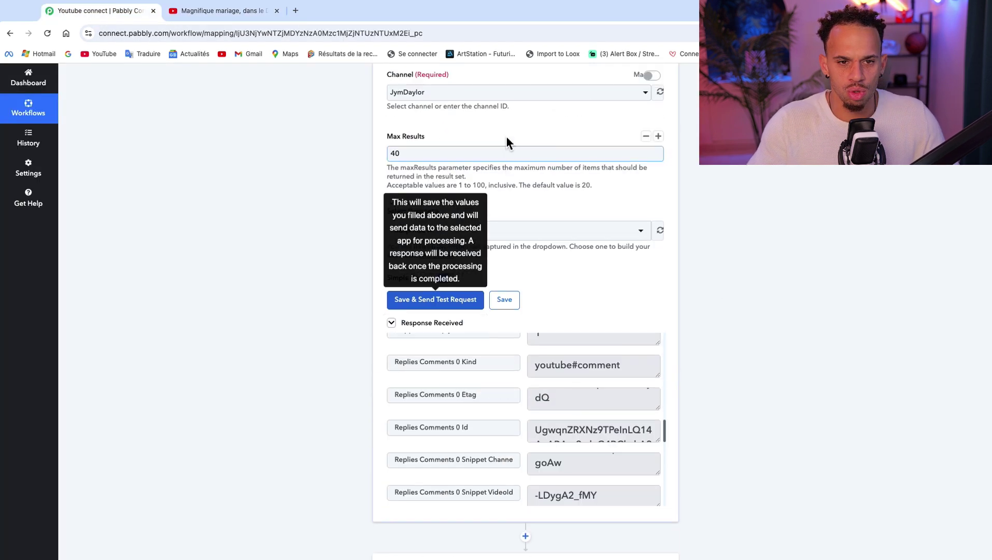
click(442, 311)
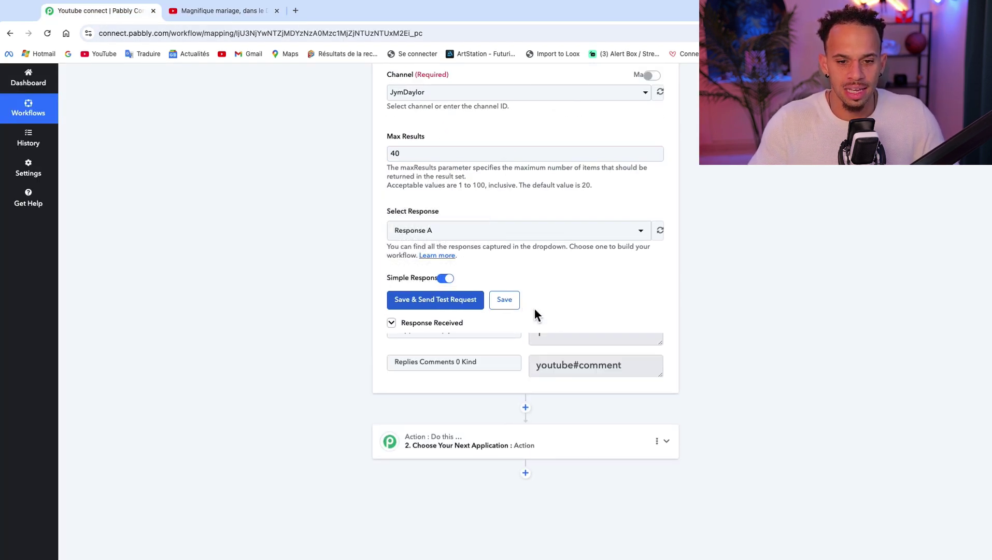
scroll(534, 407, up, 5)
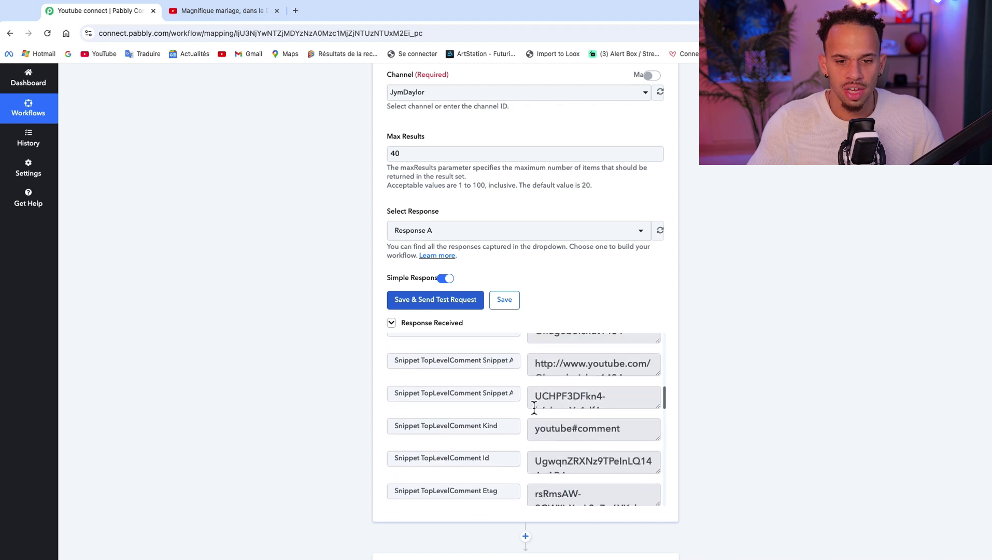
scroll(534, 407, up, 5)
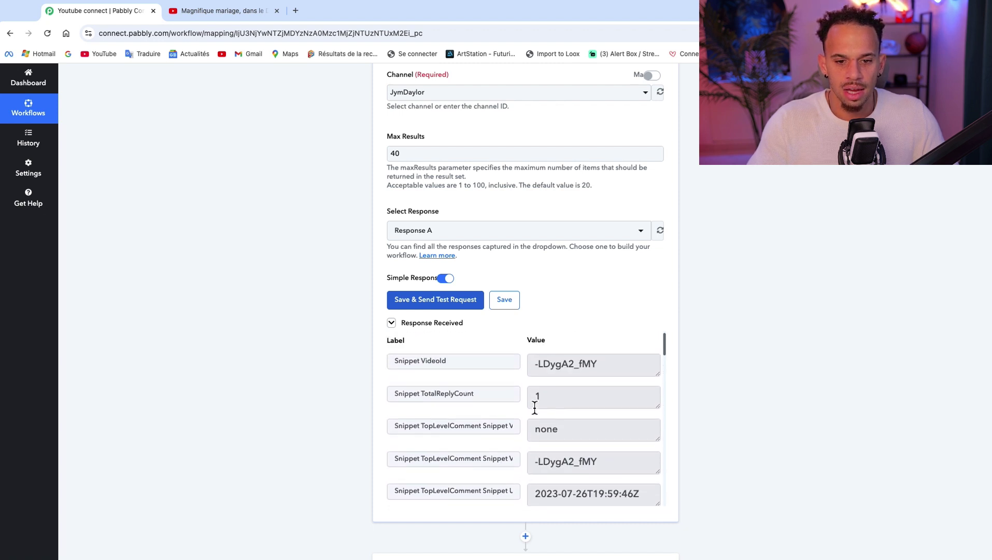
scroll(534, 408, down, 10)
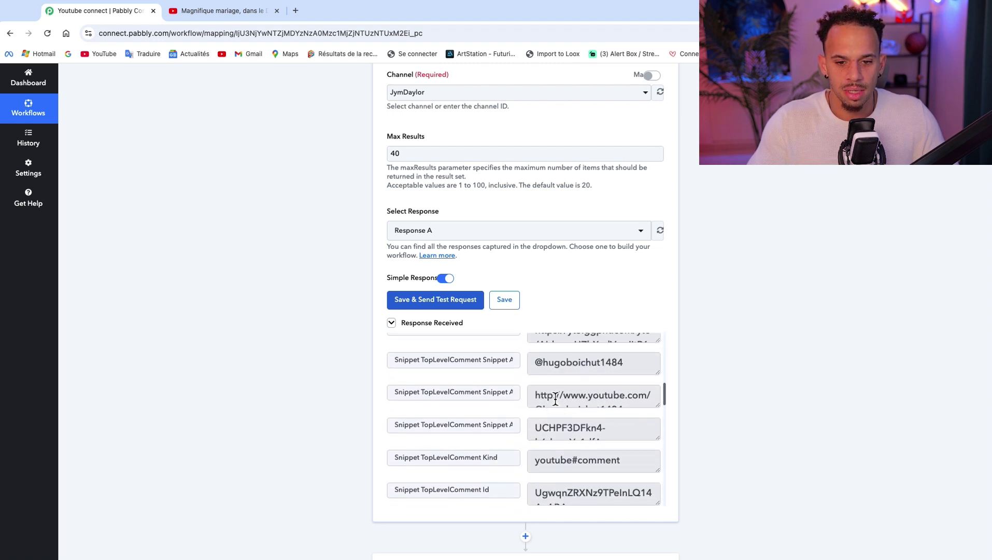
scroll(555, 399, down, 1)
scroll(490, 221, up, 2)
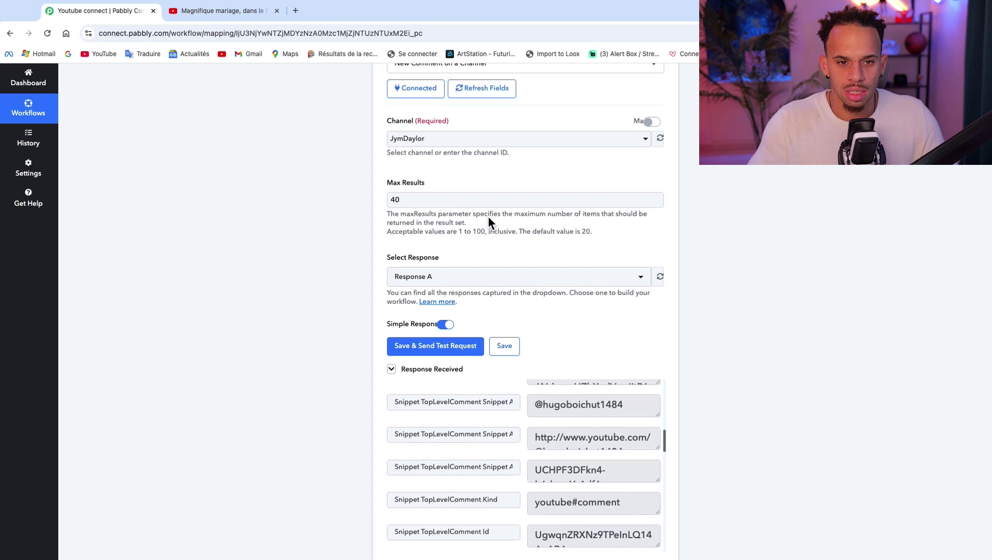
- Refresh the trigger's fields with the same channel reselected and save it with a new test request
click(500, 200)
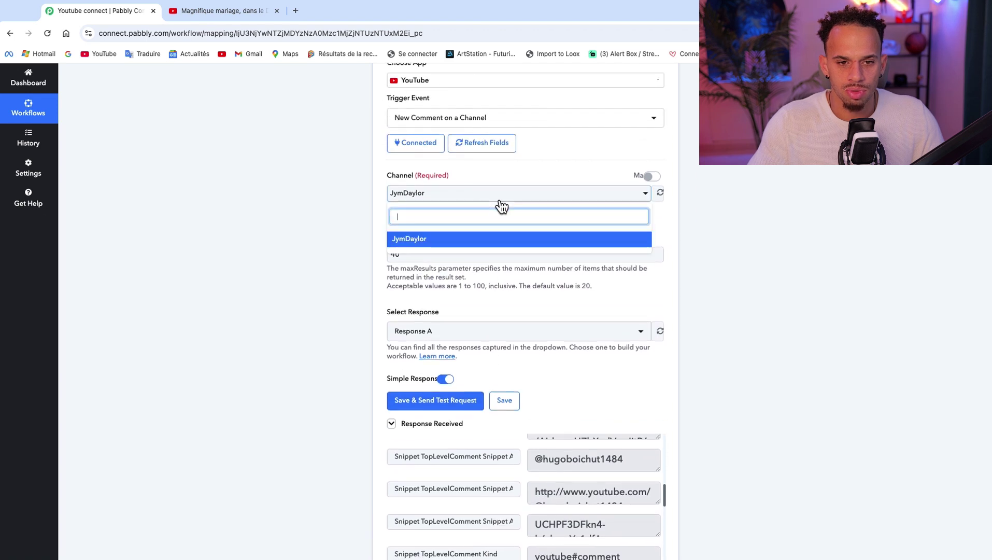
click(471, 239)
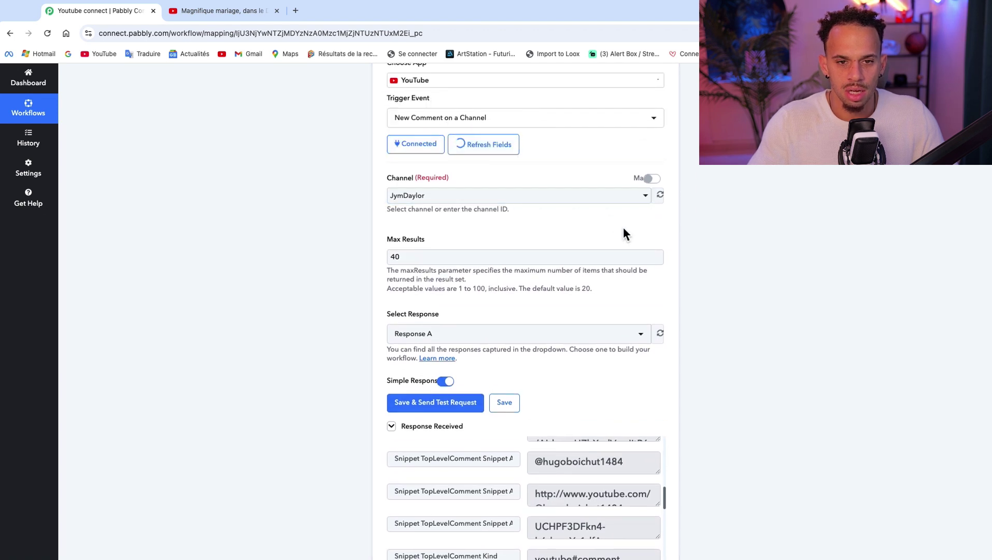
click(480, 142)
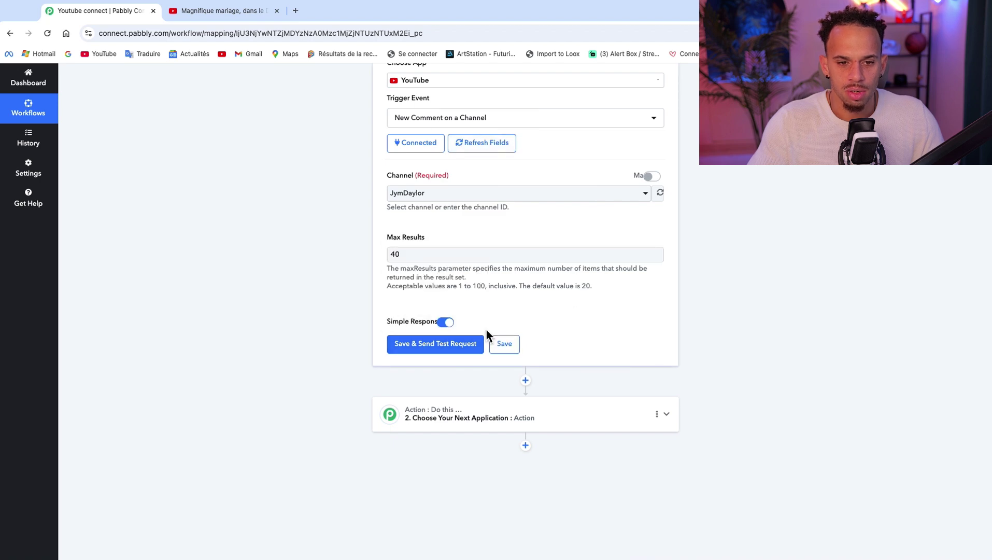
click(455, 348)
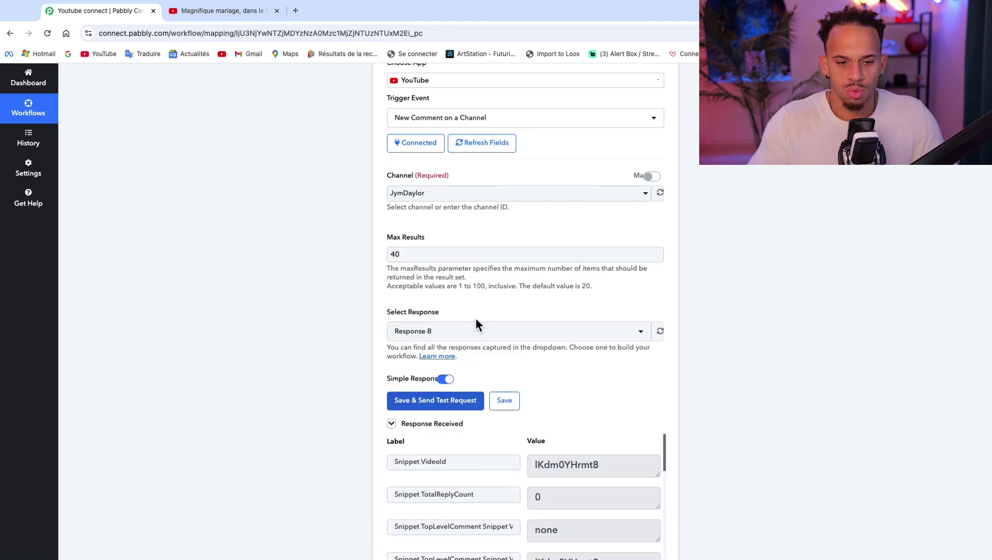
- Examine the received response fields for the posted comment's text, date, video ID, author and comment ID
scroll(469, 373, down, 4)
scroll(608, 352, down, 3)
scroll(607, 351, down, 1)
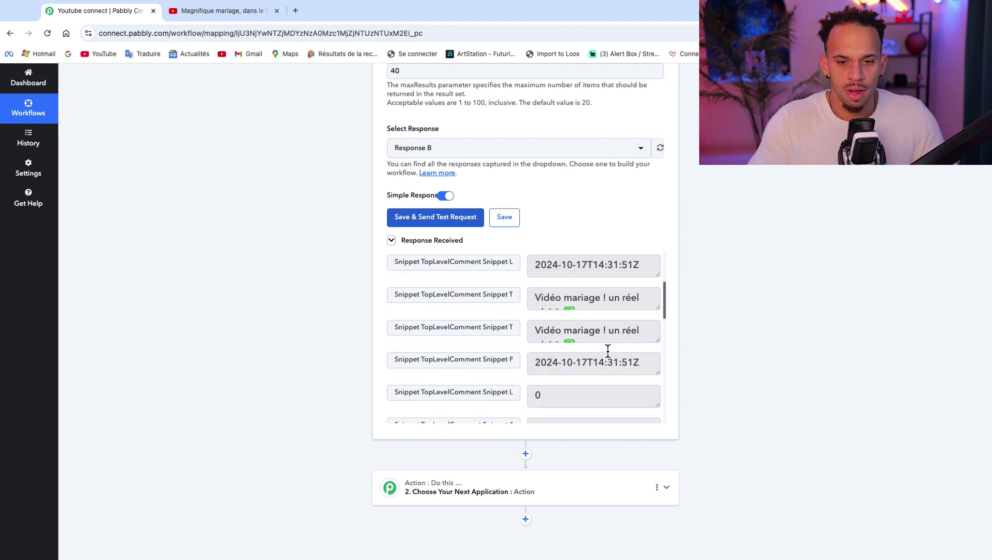
scroll(605, 309, down, 1)
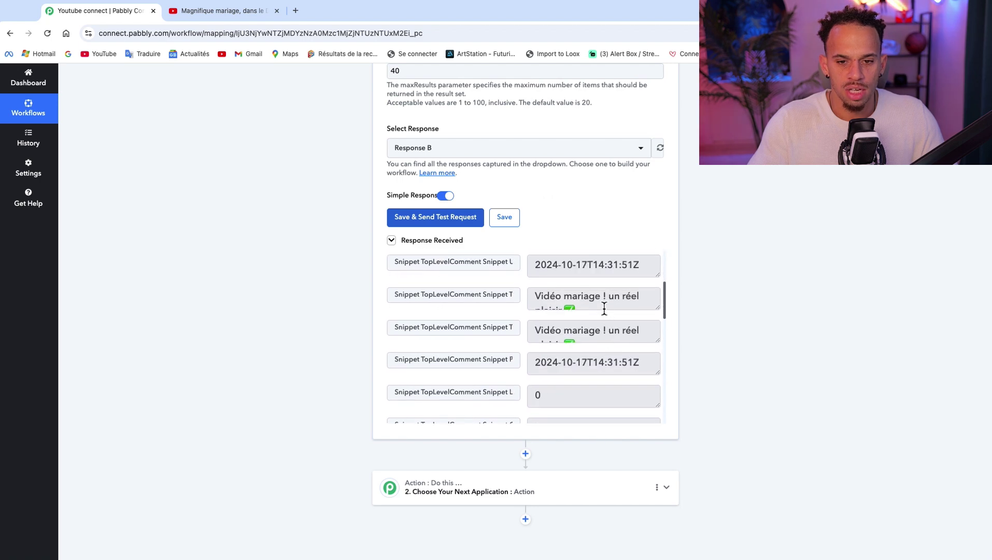
scroll(604, 305, up, 1)
scroll(489, 196, up, 3)
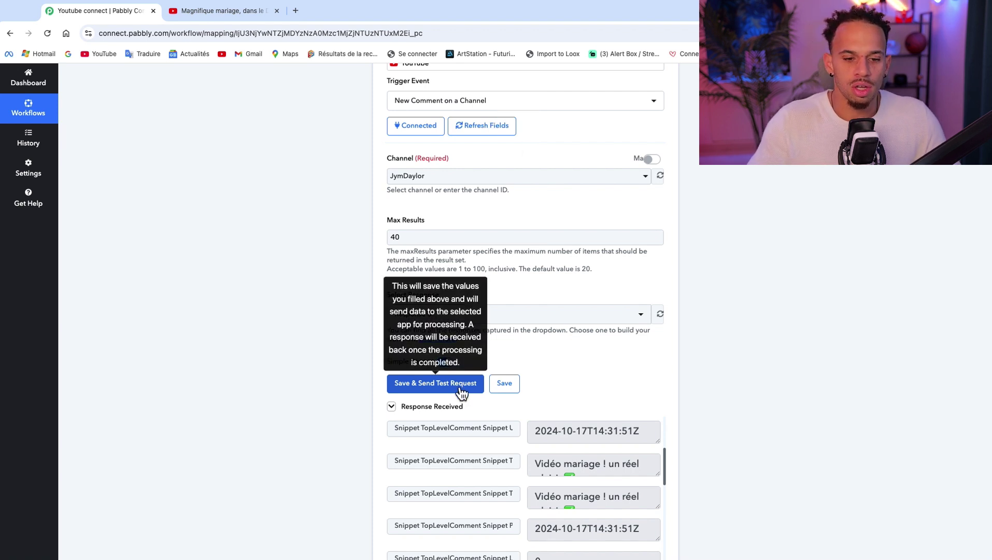
scroll(472, 398, down, 1)
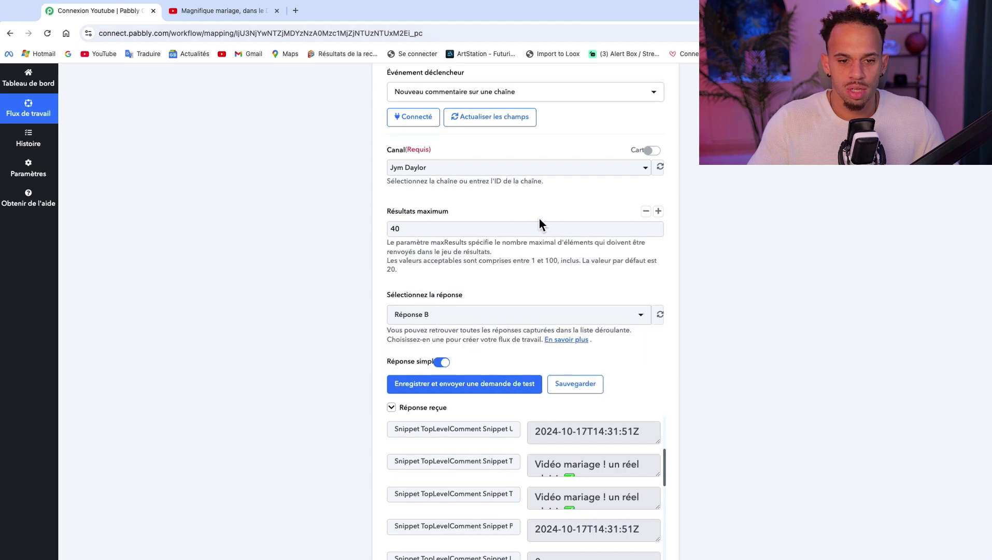
scroll(539, 217, down, 4)
scroll(457, 281, down, 1)
scroll(690, 225, down, 1)
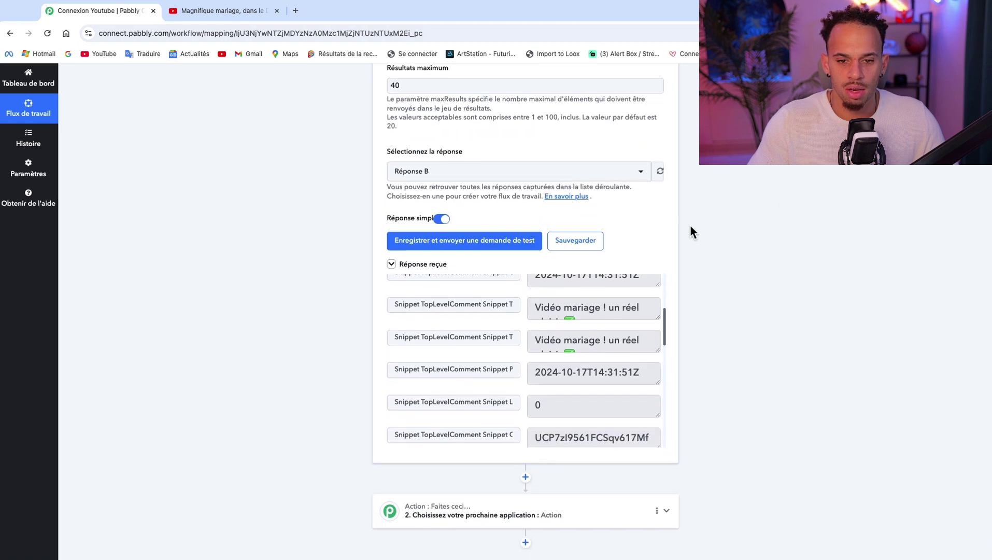
scroll(475, 266, up, 1)
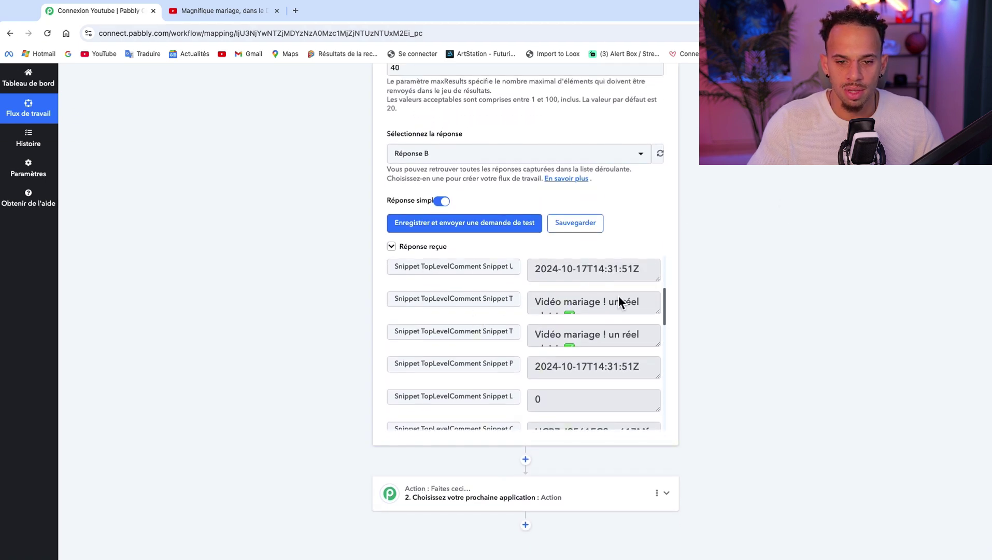
scroll(618, 296, up, 5)
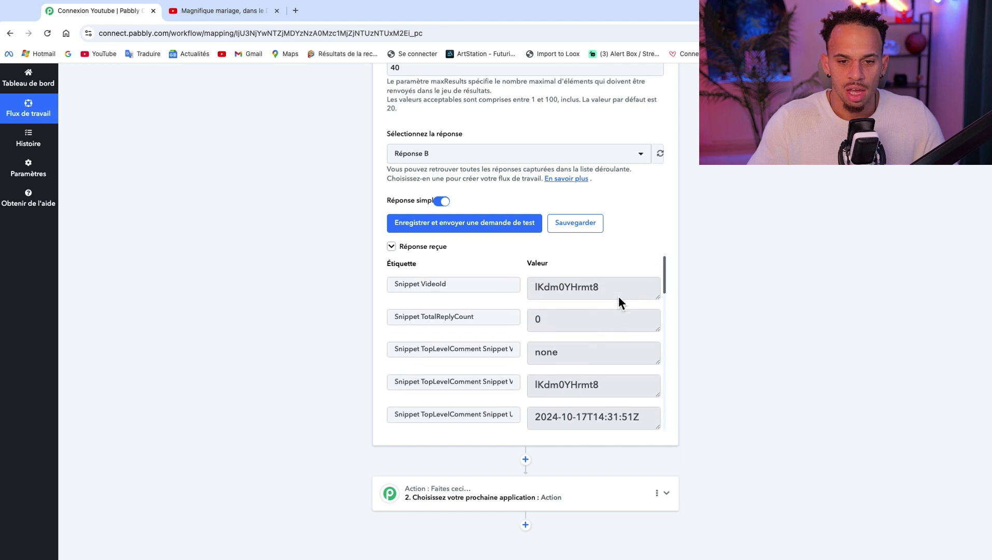
scroll(618, 296, down, 5)
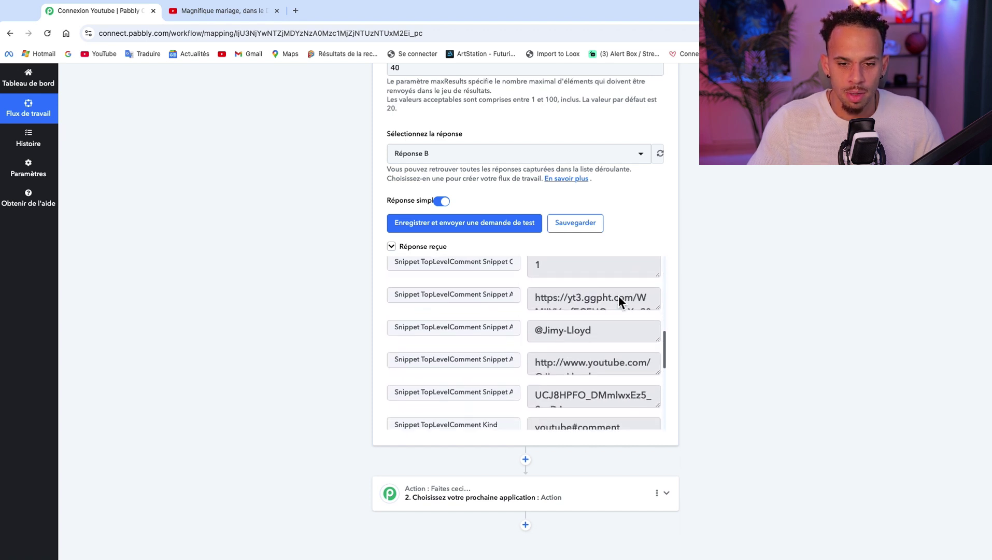
scroll(619, 297, down, 1)
scroll(621, 318, down, 6)
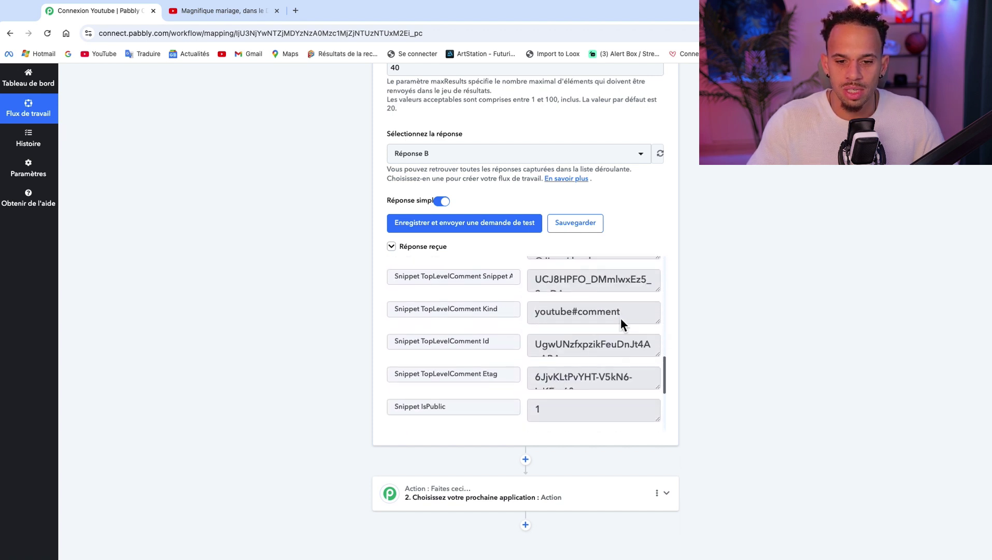
- Set the workflow's second step to ChatGPT with the action event "Demander à ChatGPT"
scroll(624, 320, down, 2)
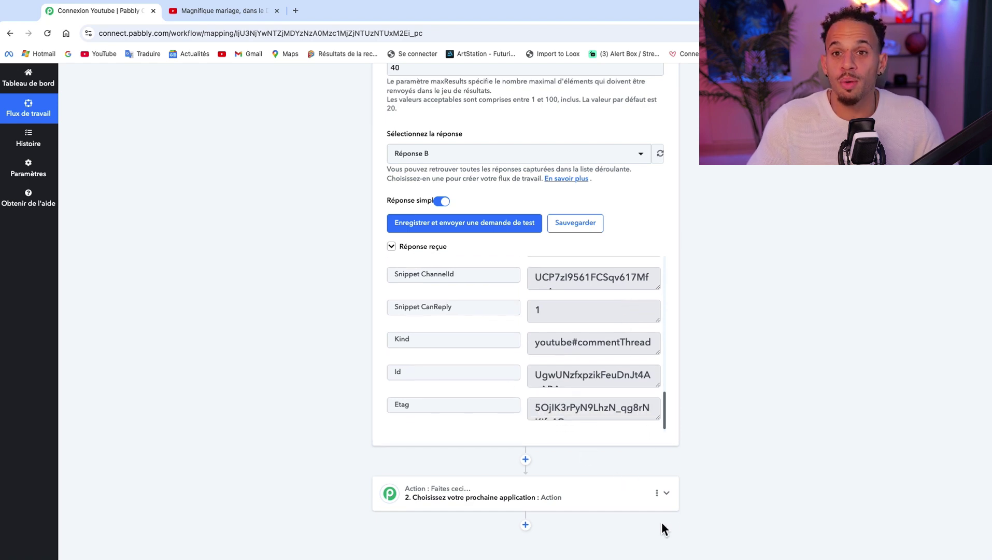
click(607, 499)
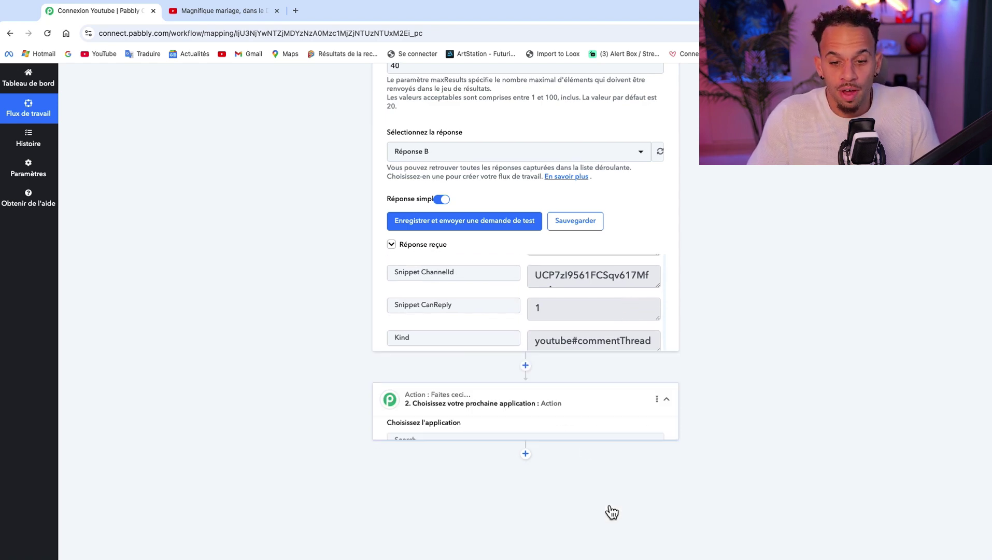
click(445, 204)
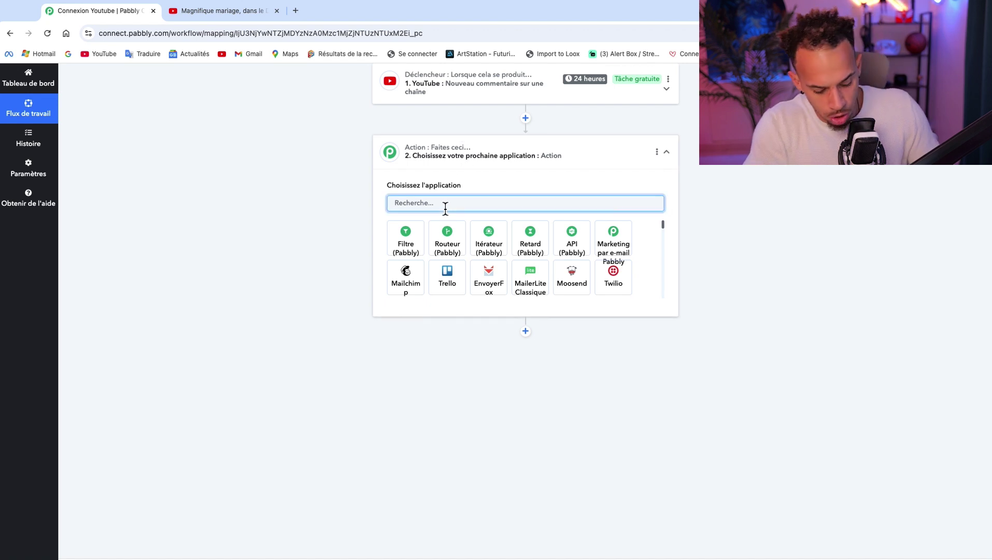
text(chat)
click(487, 278)
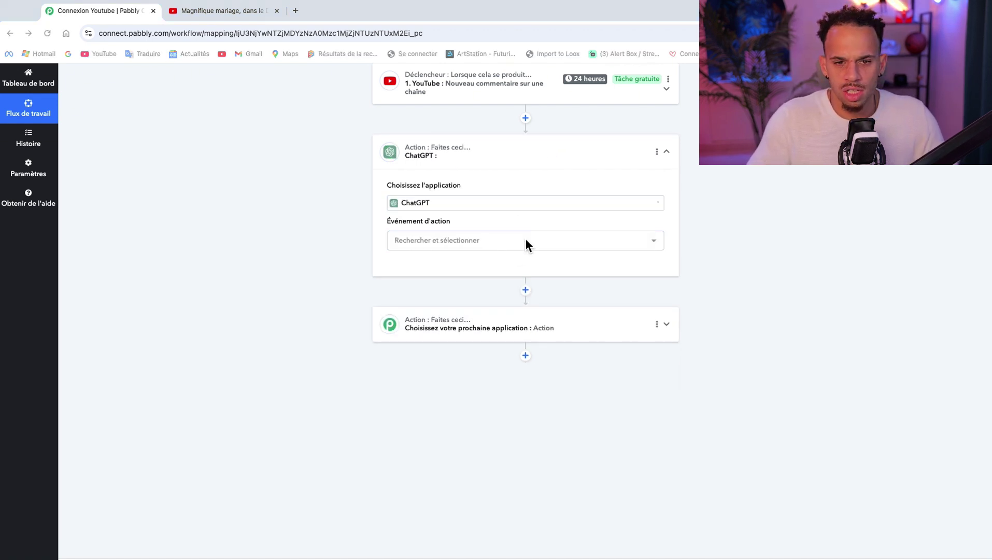
click(529, 245)
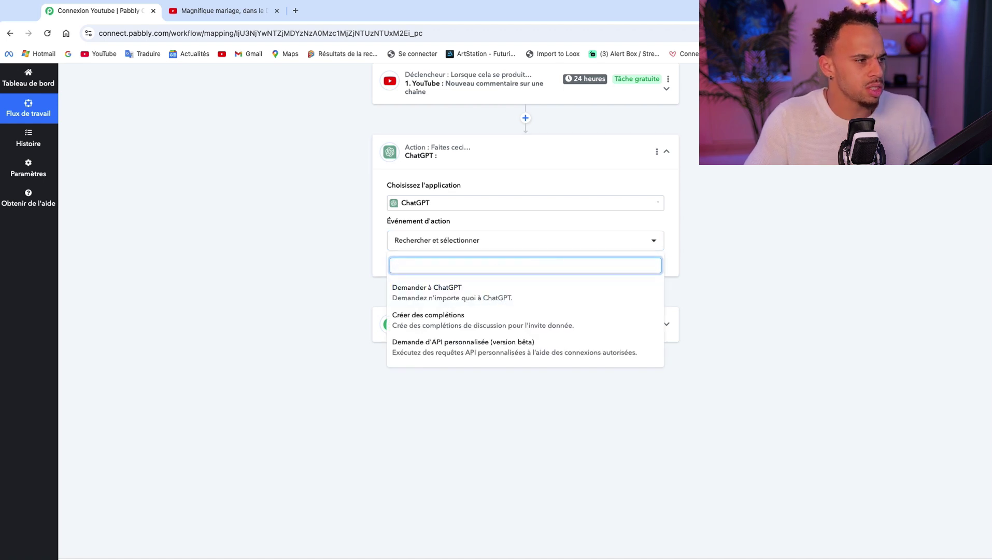
click(505, 295)
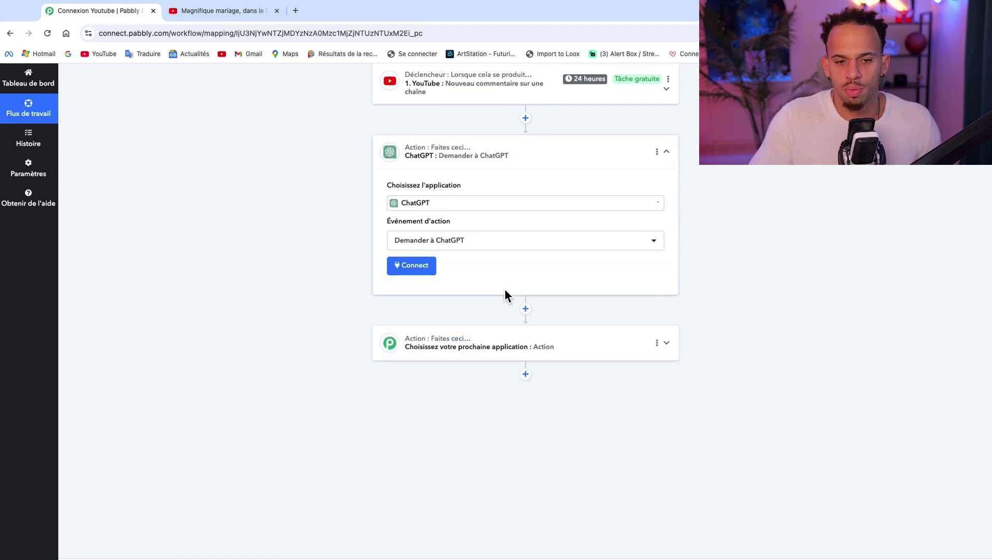
- Connect the ChatGPT action through a new connection named ChatGPT #1, supplying the OpenAI API key as its token
click(419, 267)
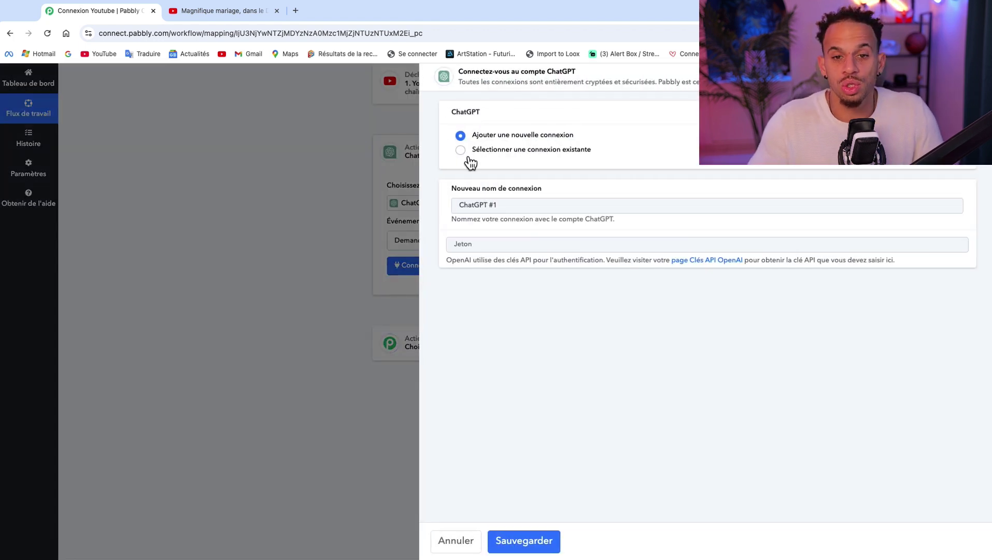
click(528, 152)
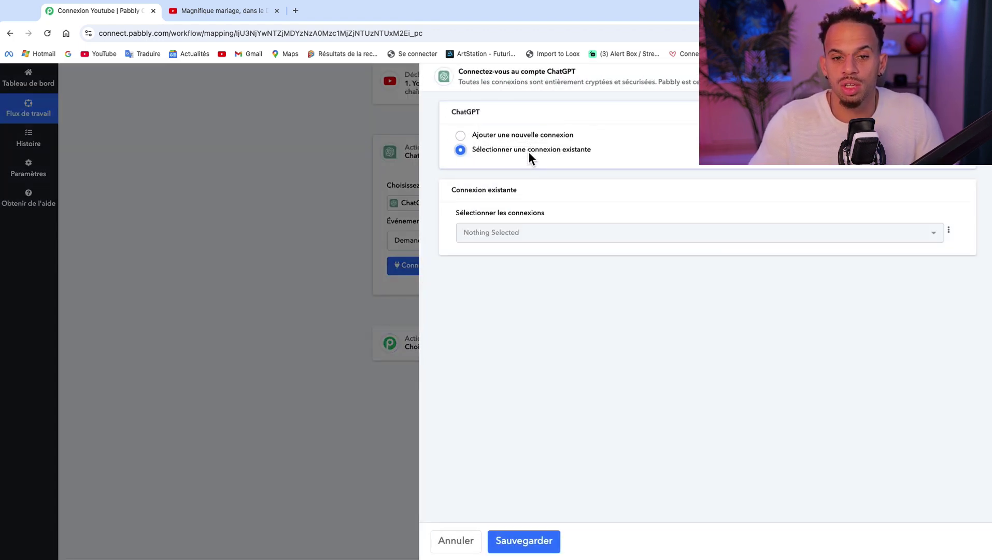
click(518, 238)
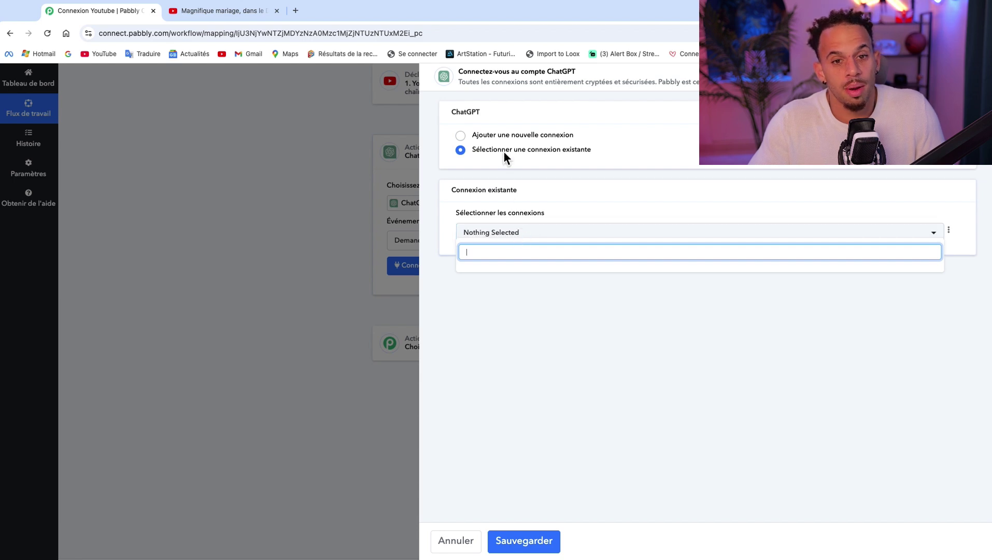
click(502, 133)
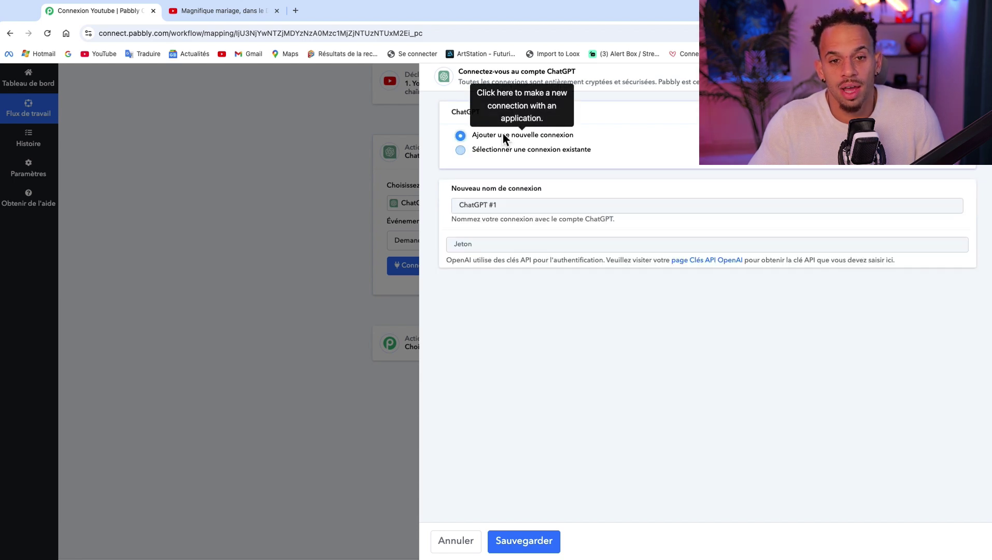
click(500, 242)
key(ctrl+v)
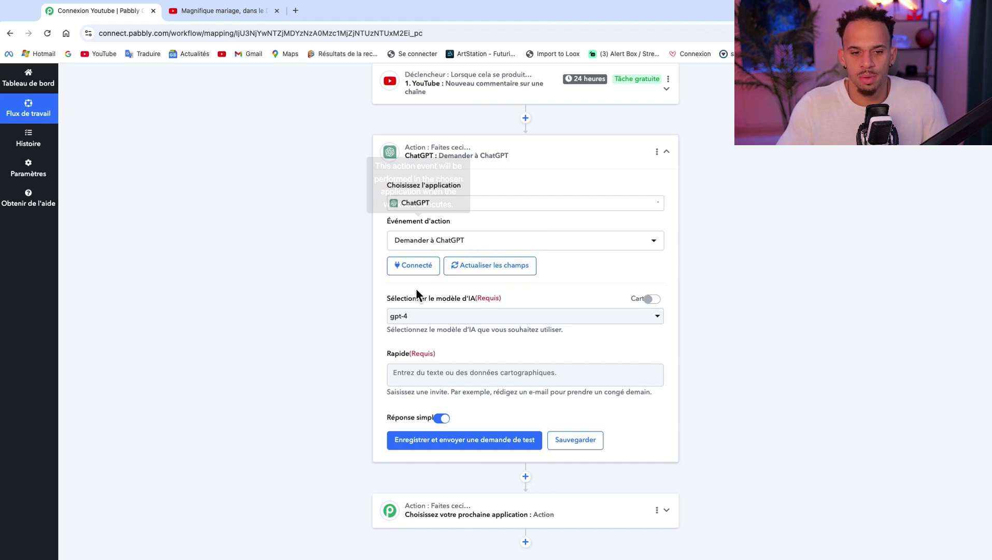
- Write a French ChatGPT prompt requesting very short, fun YouTube comment replies with occasional emoji, plus rules for questions, ordinary comments and mean comments
click(450, 382)
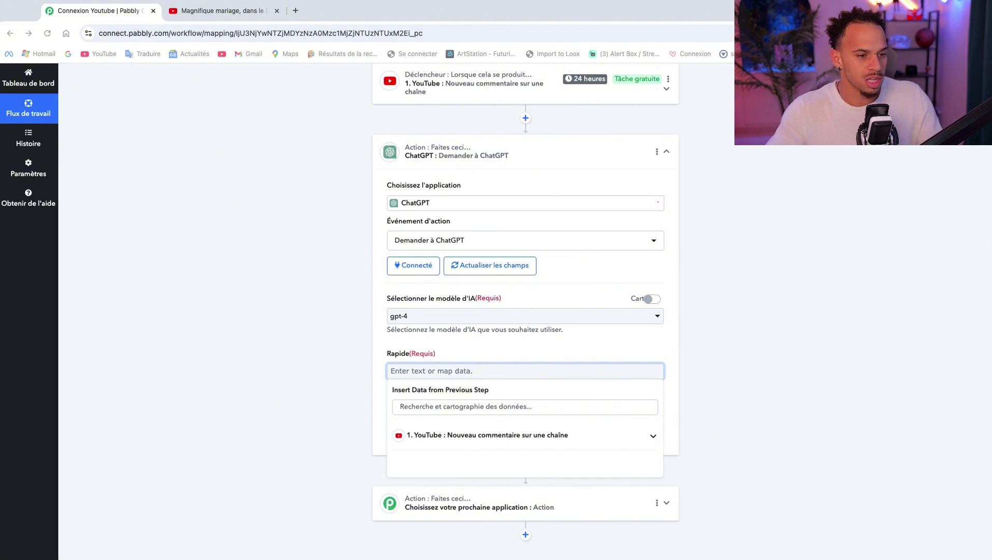
text(TU es expert en reponse de commentaire youtube tu seras repondre à ce commentaire le plus court possible , tu utiliseras le ton fun avec des emoji de temps en temps. Si il pose une question pour savoir comment faire quelque chose tu lui répondraassez vaste et tu lui demandera plus de precision .Si il ne pose pas de question alors tu lui répondra normalement. et si la personne est mechante tu repondras que tu respect sont choix et tu restera neutre par rapport à cela.)
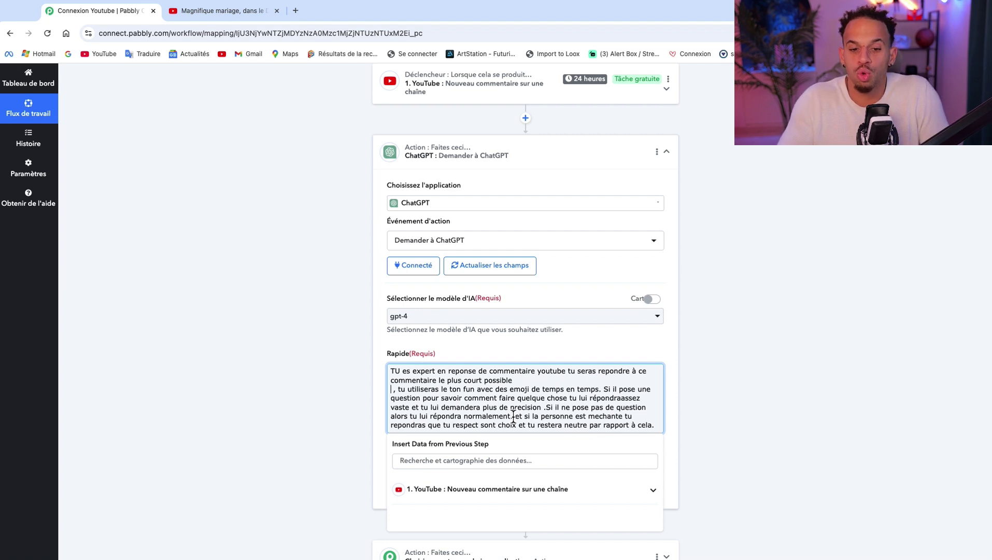
key(Return)
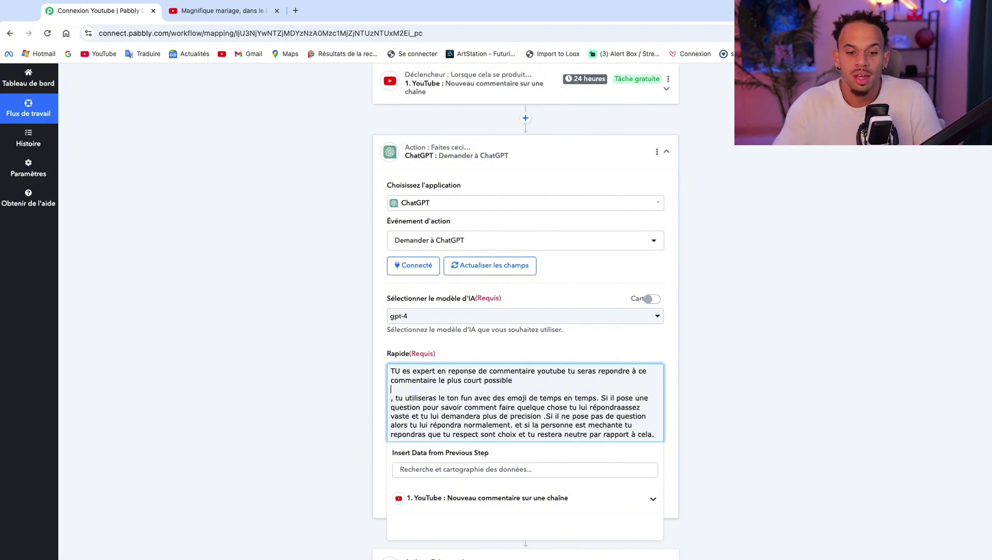
click(620, 411)
text(de façon)
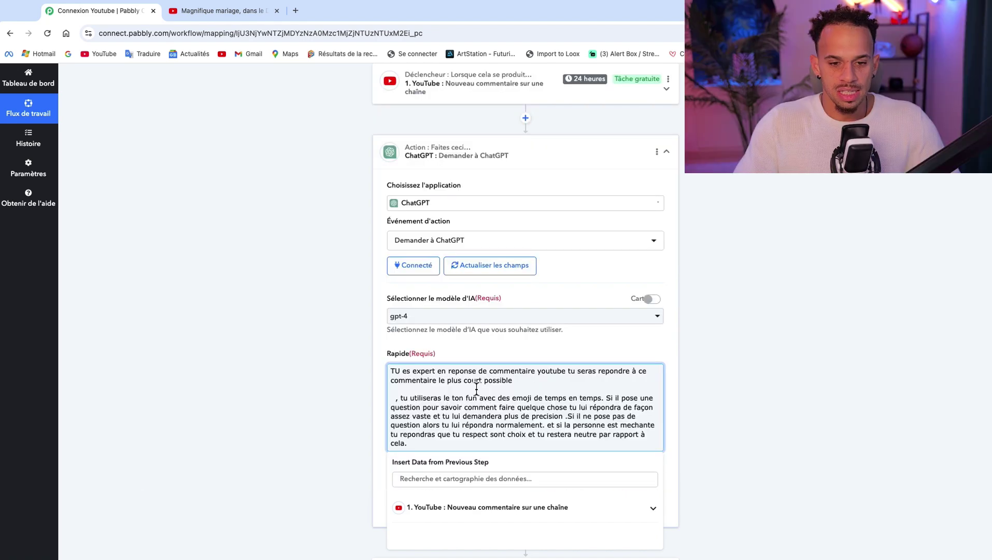
- Map the trigger's Snippet TopLevelComment Snippet TextOriginal field into the prompt on its own line after "le plus court possible"
click(516, 386)
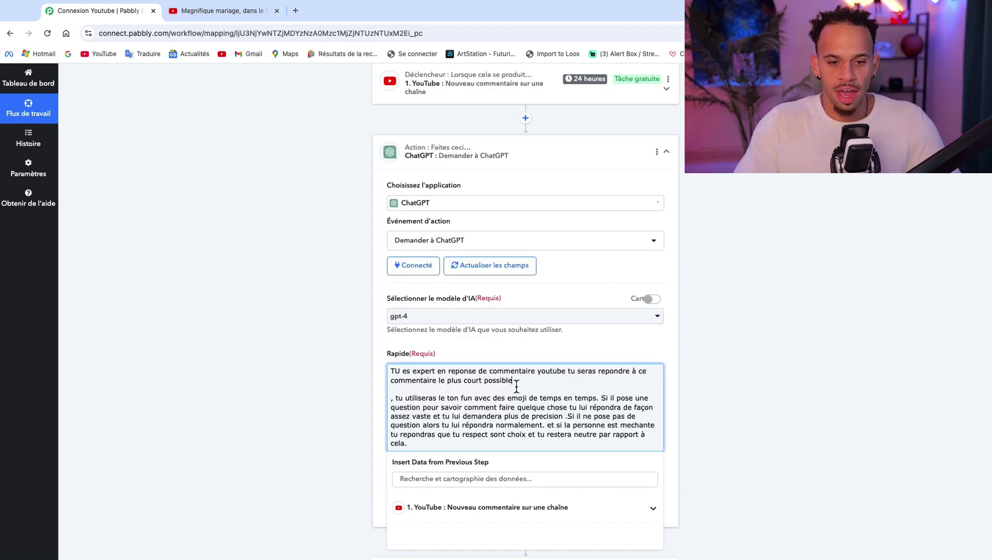
key(Return)
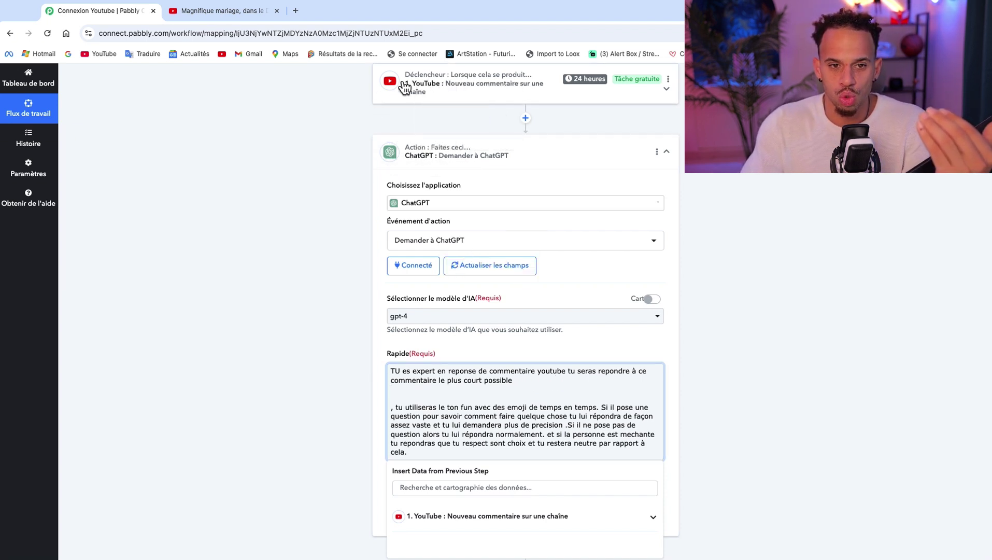
click(436, 390)
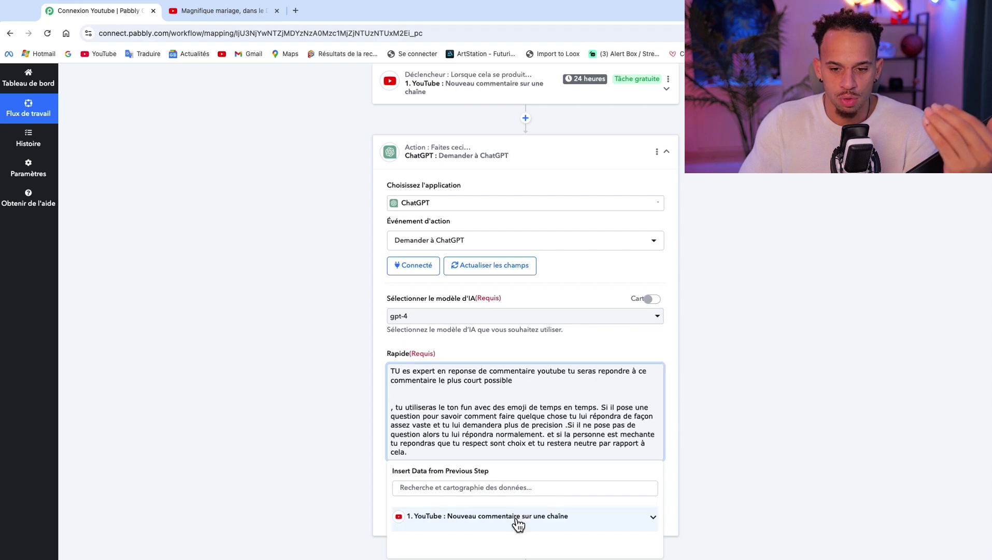
scroll(528, 482, down, 3)
click(655, 340)
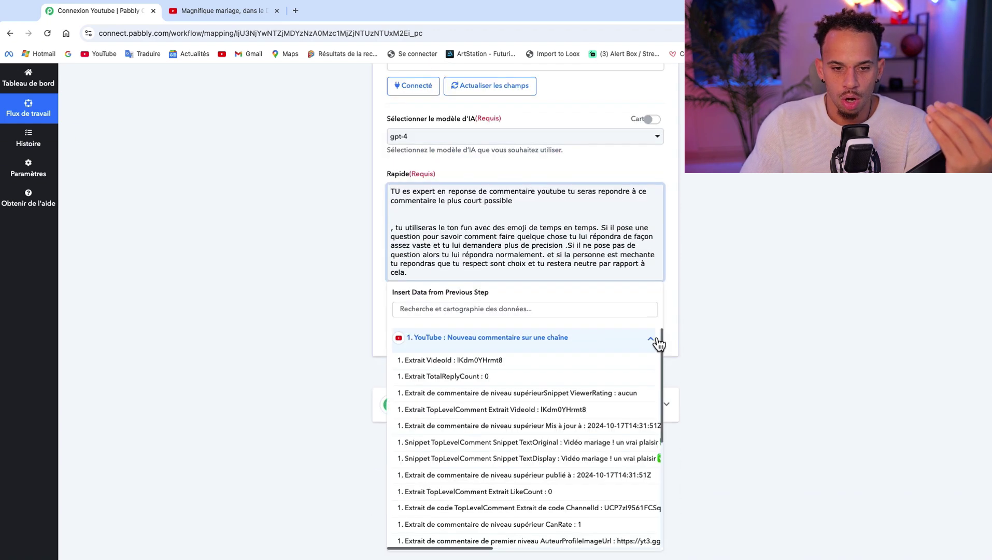
scroll(487, 334, up, 5)
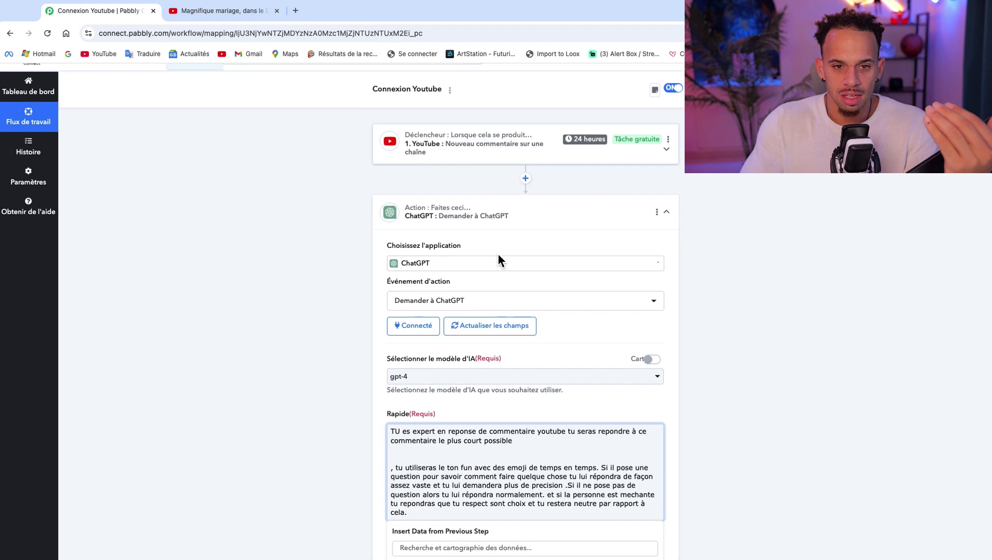
scroll(500, 260, down, 5)
scroll(542, 391, down, 1)
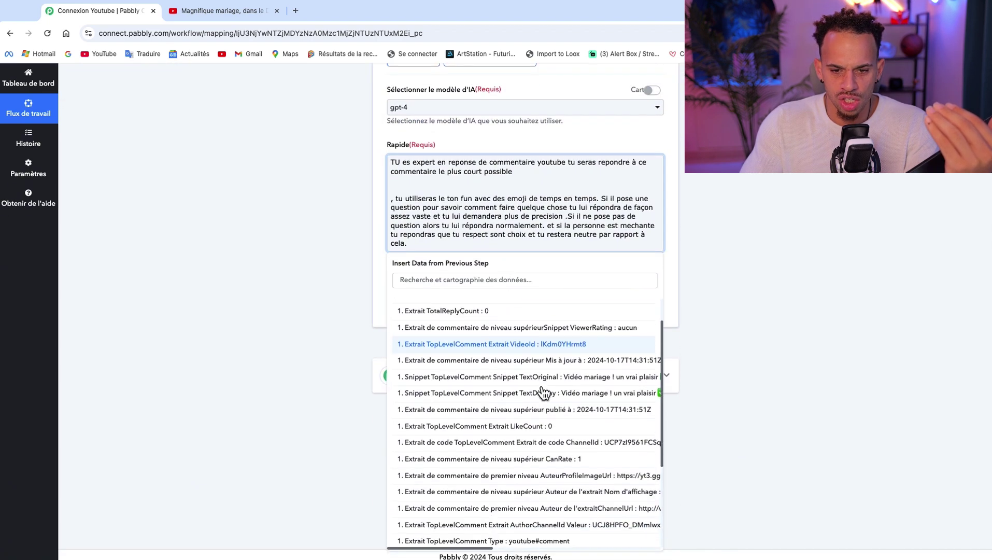
click(567, 383)
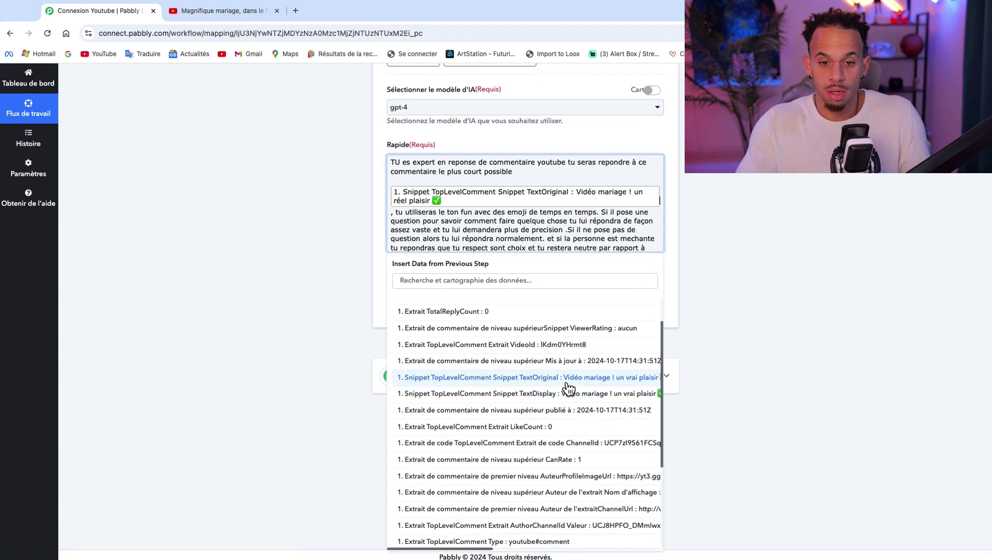
click(685, 216)
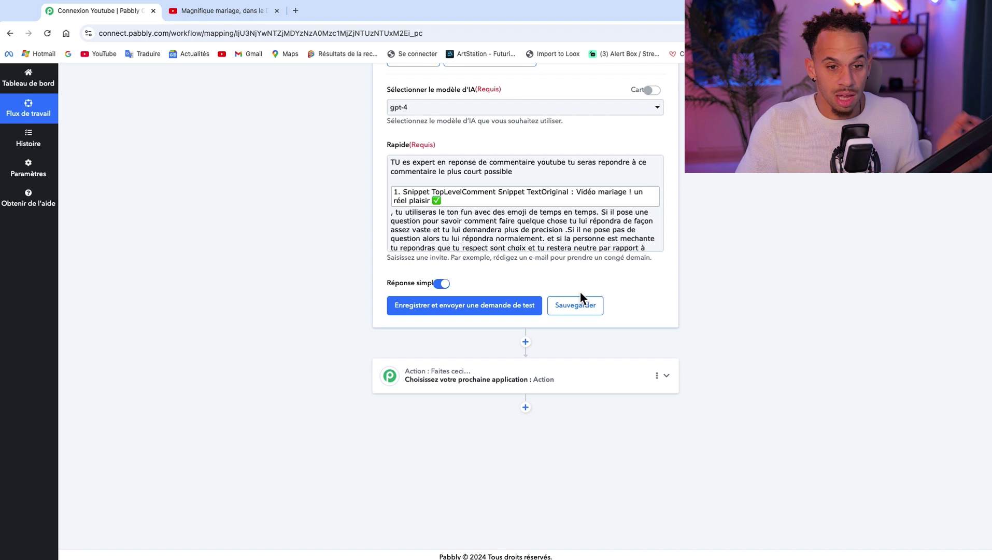
- Save the ChatGPT action with a test request and read the generated reply in Choices 0 Message Content
click(503, 312)
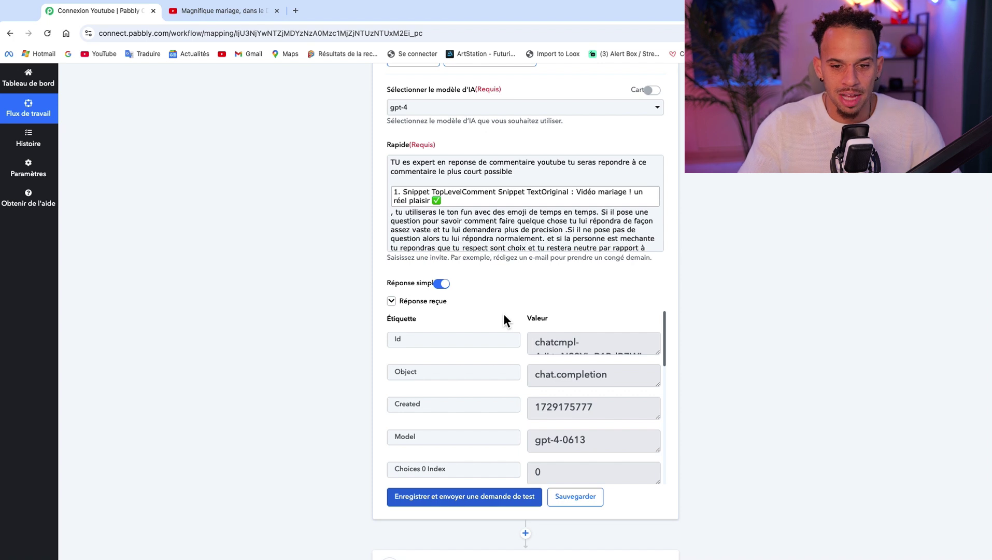
scroll(538, 352, down, 5)
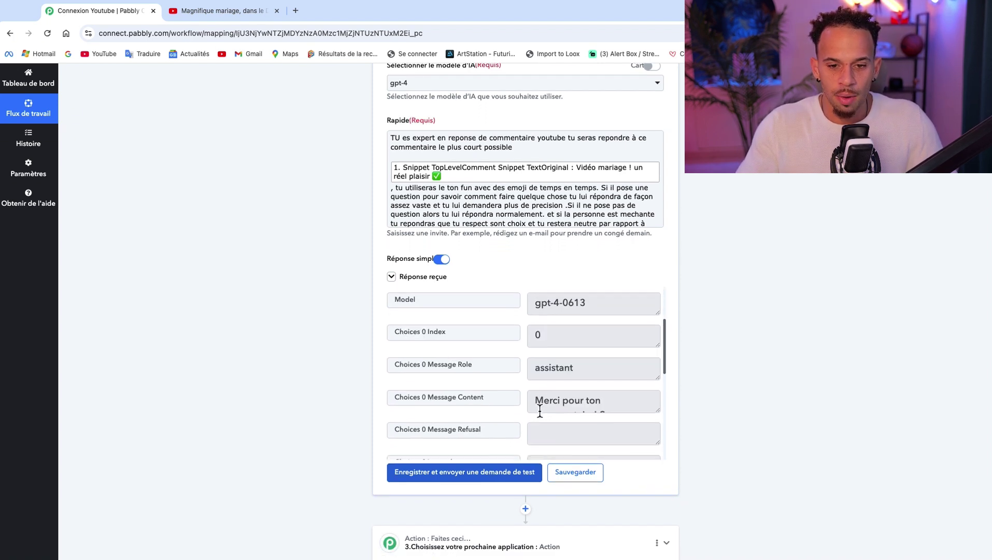
scroll(539, 400, down, 10)
scroll(539, 394, up, 8)
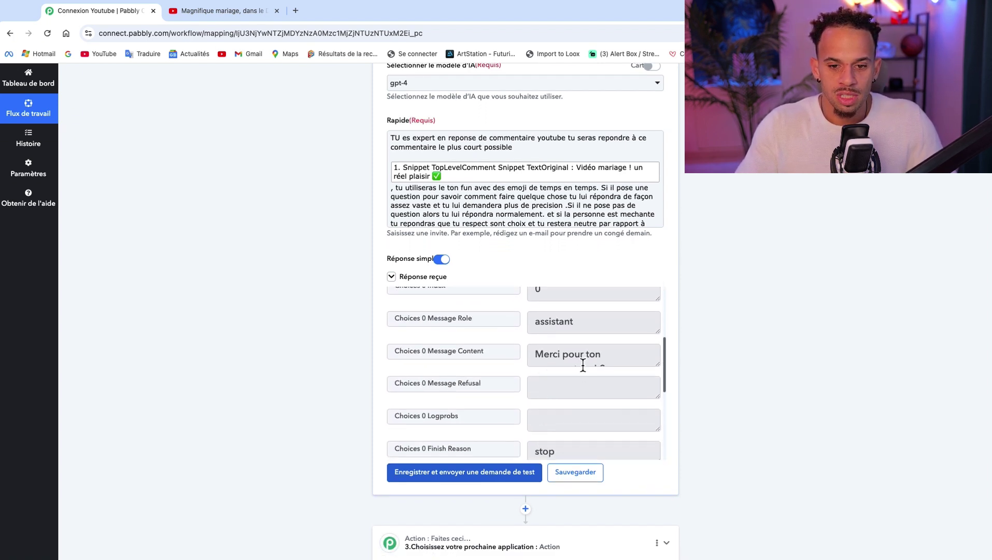
scroll(583, 365, down, 4)
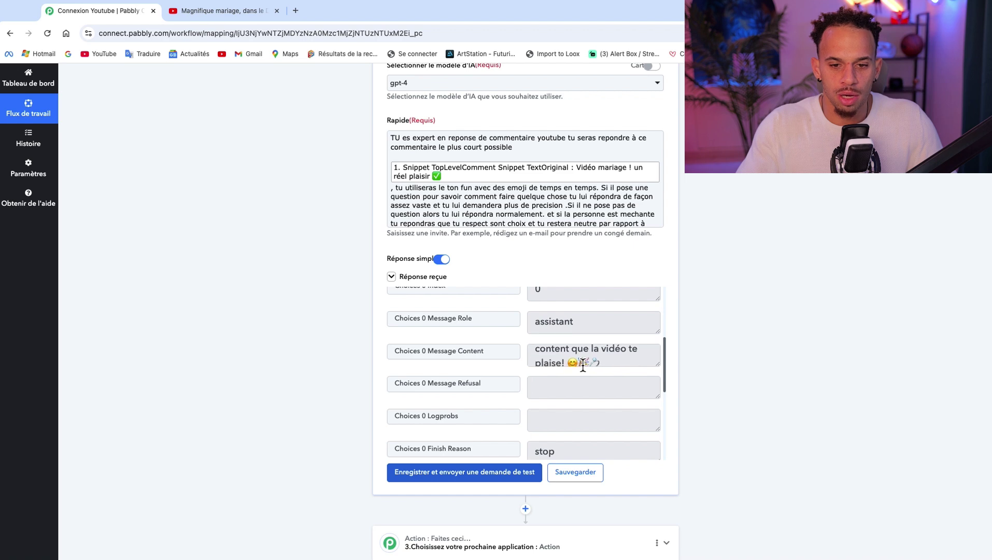
scroll(583, 365, down, 2)
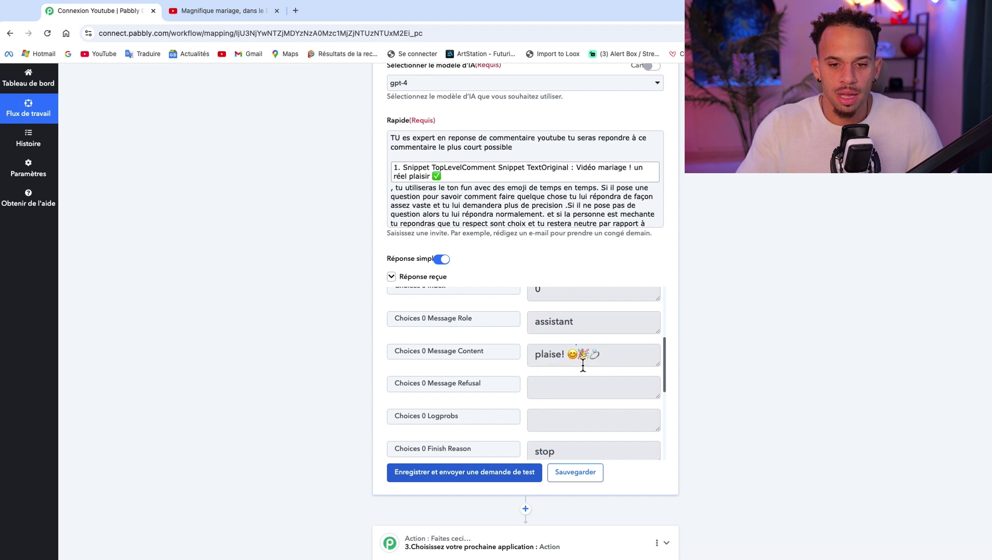
scroll(583, 366, up, 1)
scroll(583, 366, down, 1)
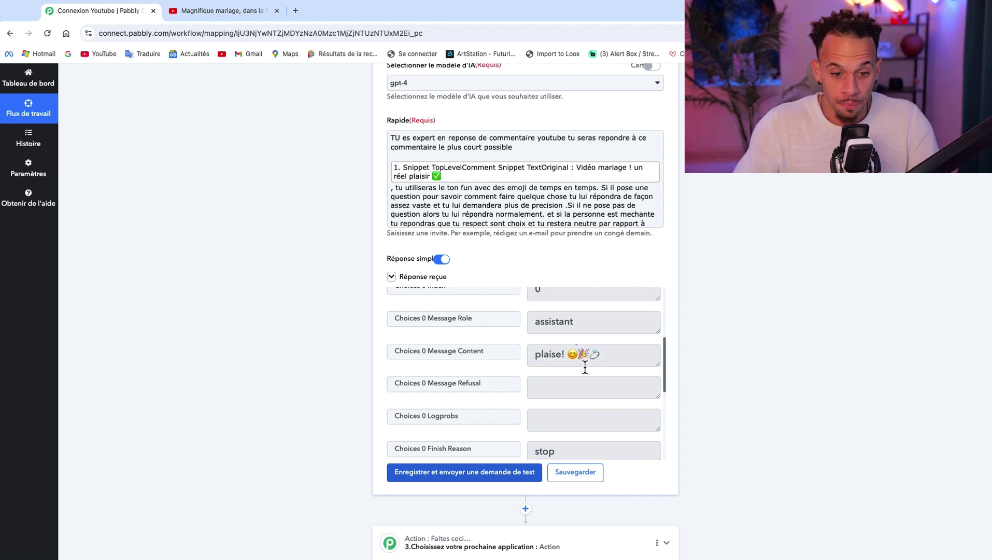
- Send the ChatGPT test request again for another reply and save the action
click(490, 484)
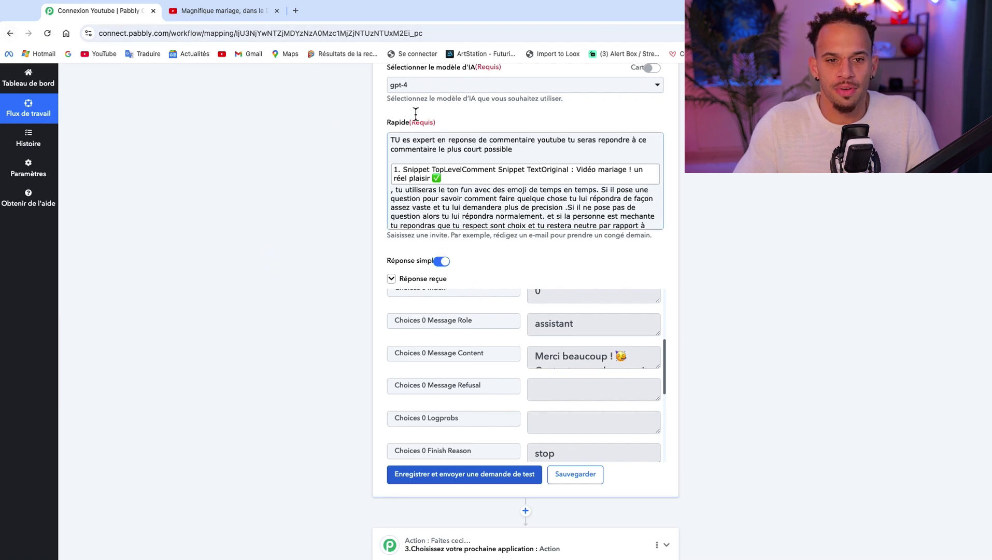
click(596, 478)
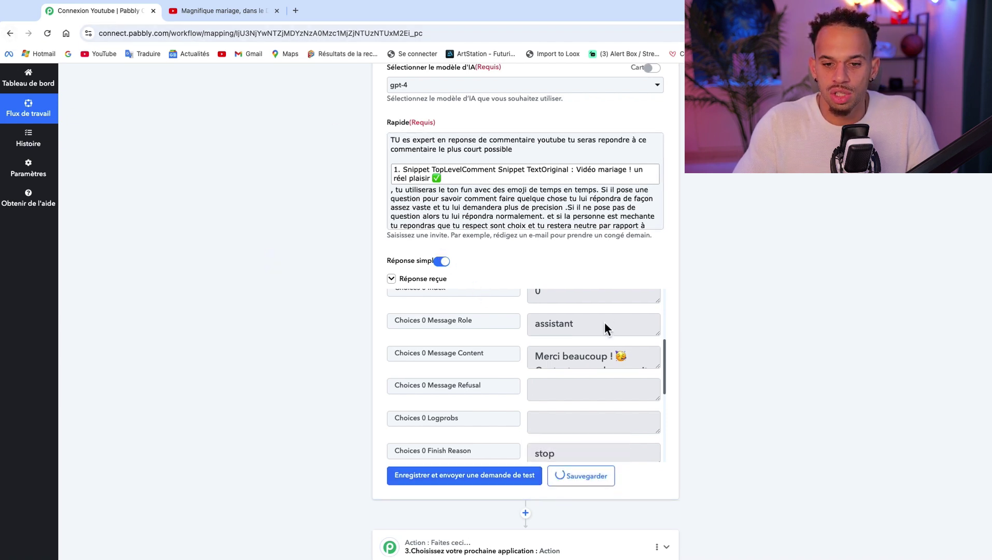
- Switch to YouTube and review the test comment posted under the wedding video
click(228, 11)
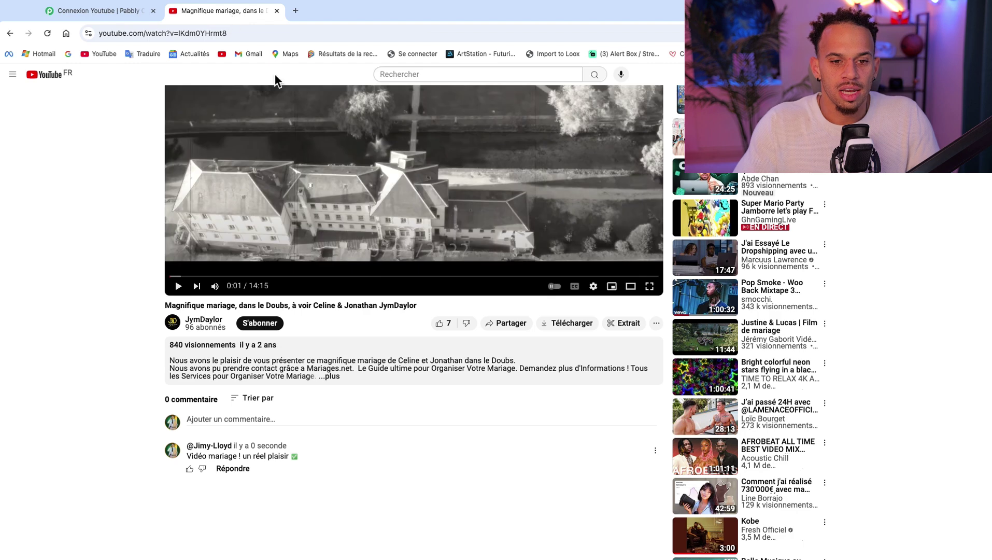
scroll(303, 410, down, 2)
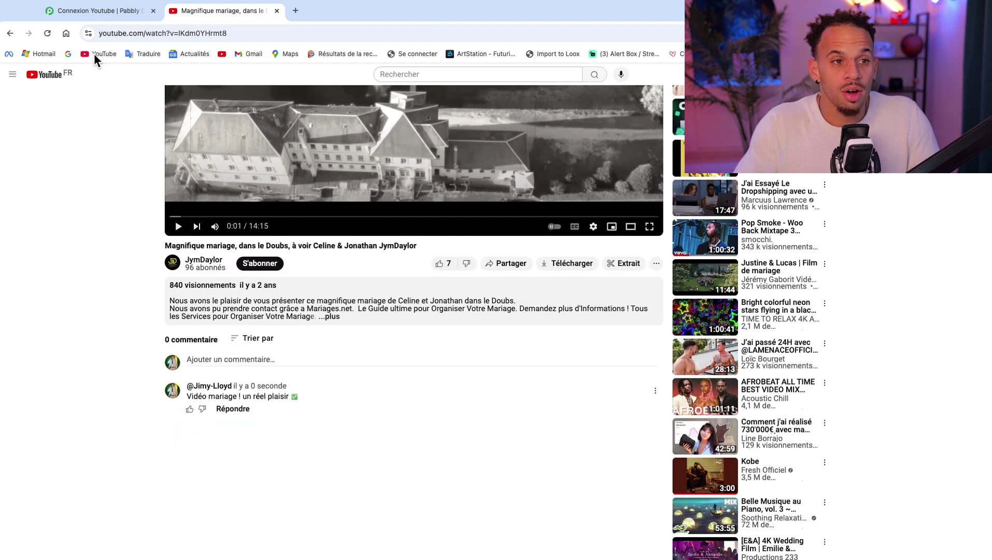
- Switch back to Pabbly Connect and insert a new action with YouTube as its app directly after the ChatGPT action
click(99, 11)
scroll(531, 487, down, 3)
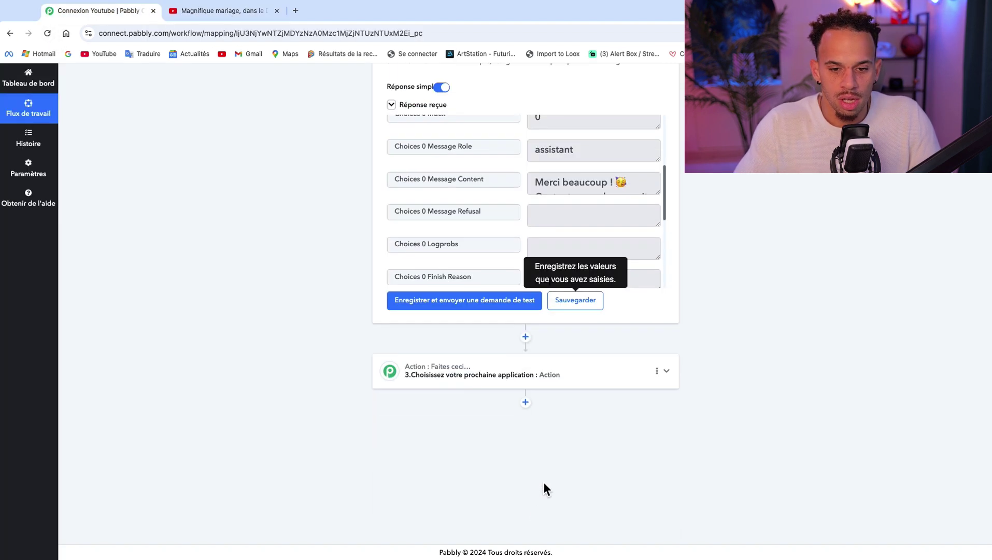
click(526, 337)
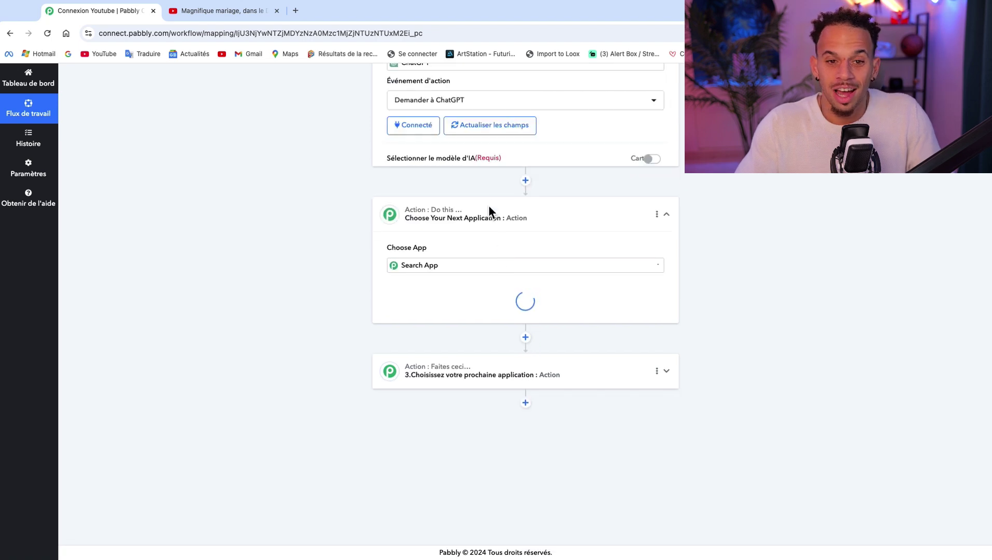
click(487, 278)
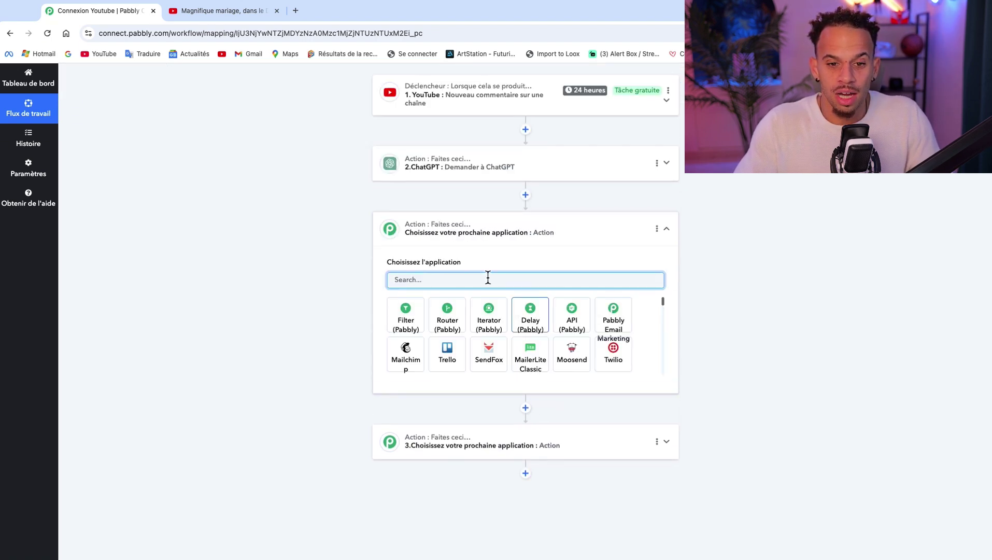
text(youtube)
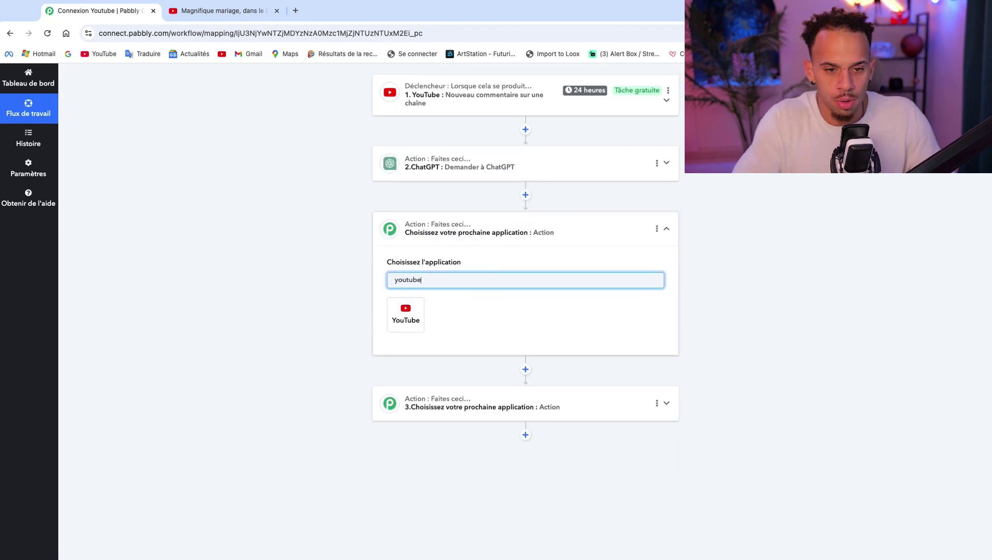
click(407, 319)
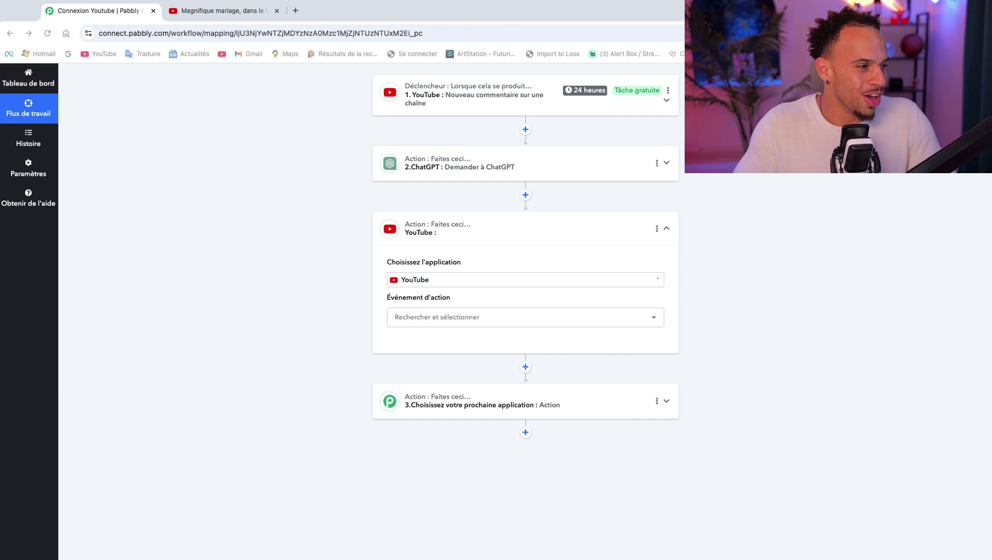
click(481, 280)
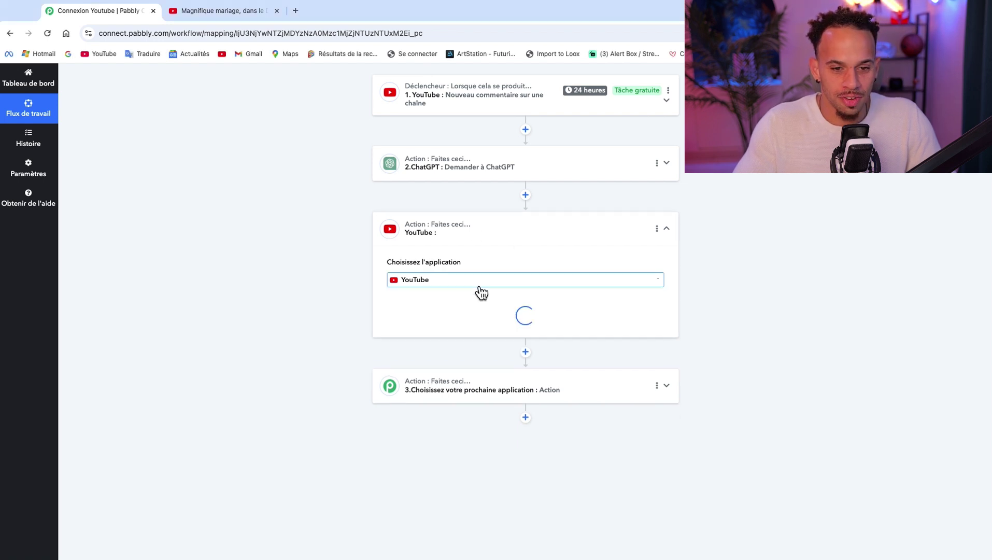
click(452, 281)
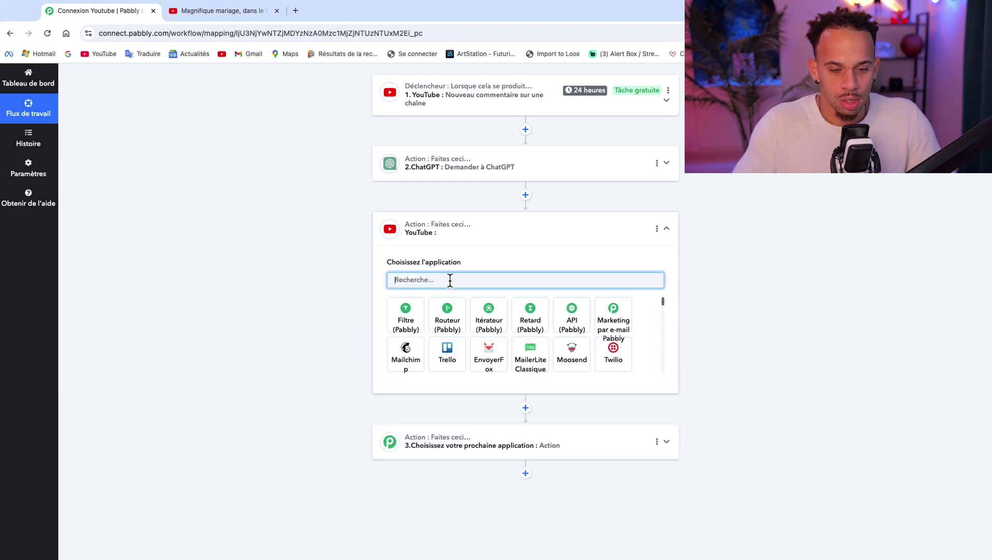
text(youtube)
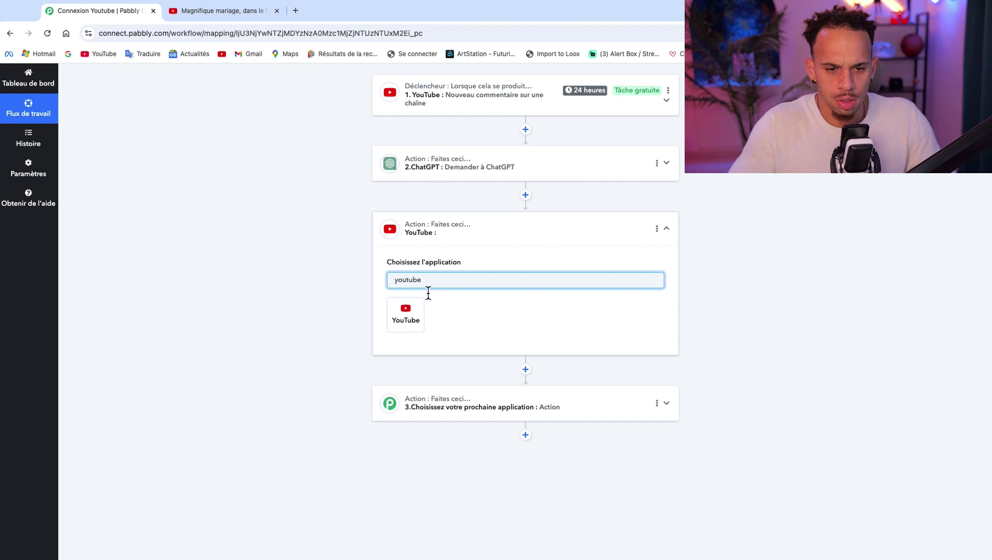
click(404, 313)
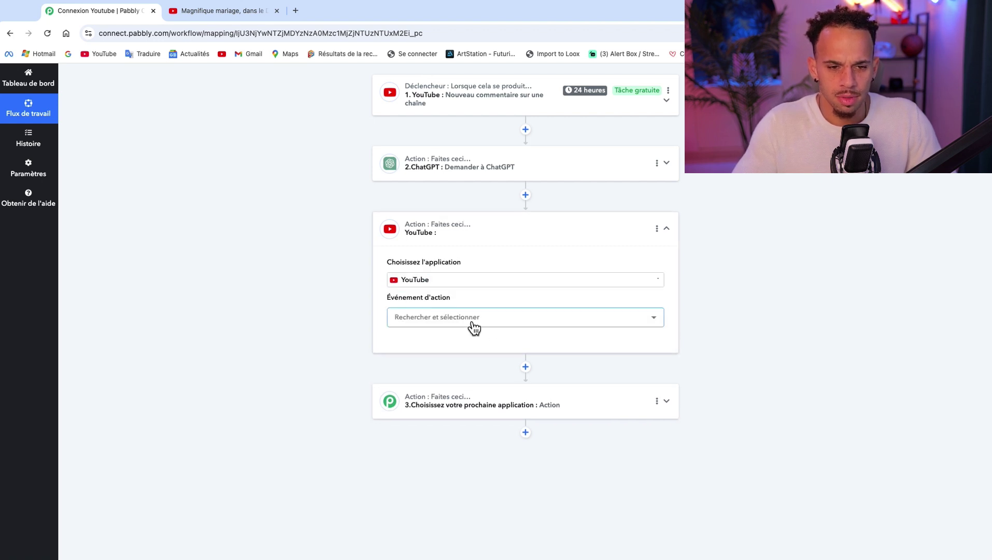
- Set the YouTube action's event to Reply to Comment and connect it with the existing connection YouTube #1
click(473, 325)
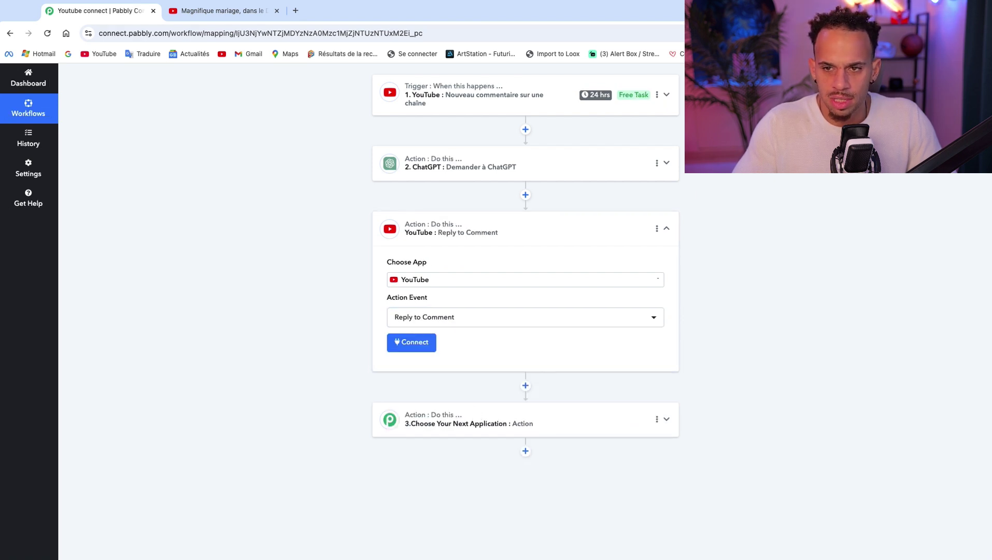
click(418, 347)
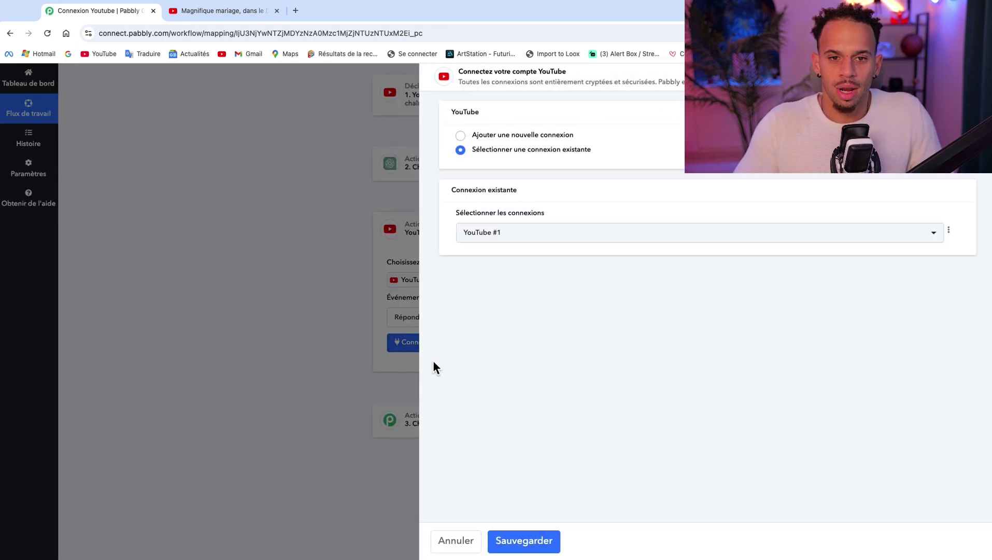
click(506, 549)
scroll(492, 327, down, 2)
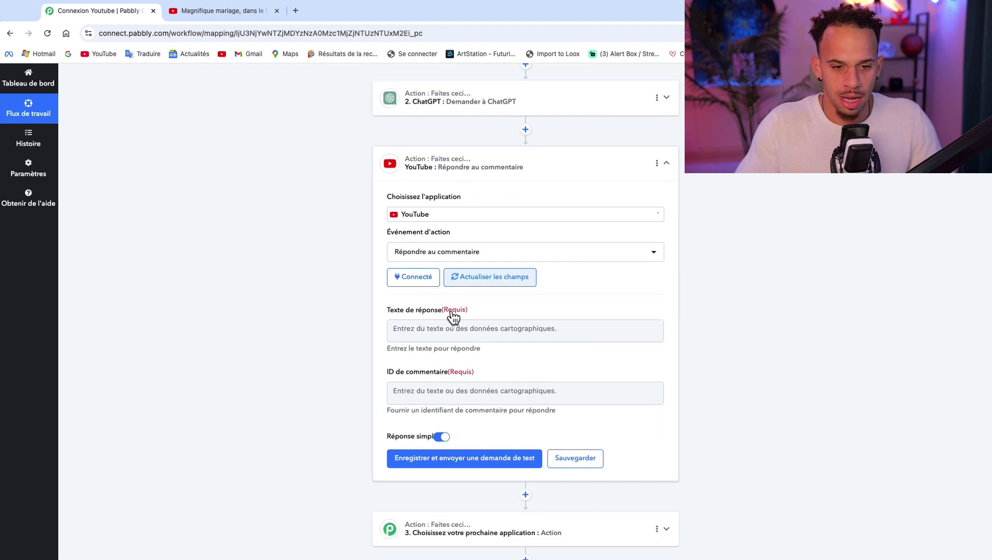
- Map the ChatGPT action's Choices 0 Message Content into the reply text of the YouTube action
click(412, 327)
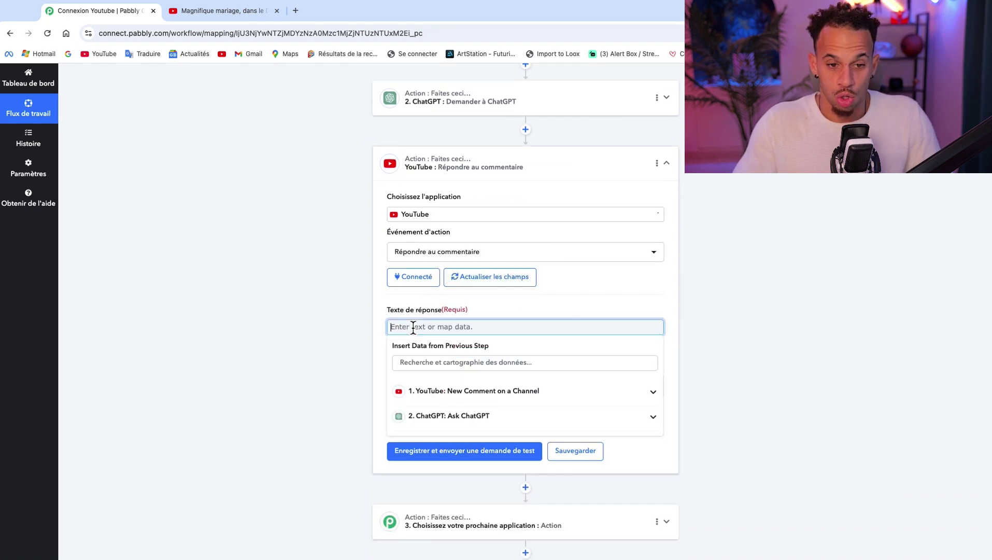
scroll(445, 299, down, 1)
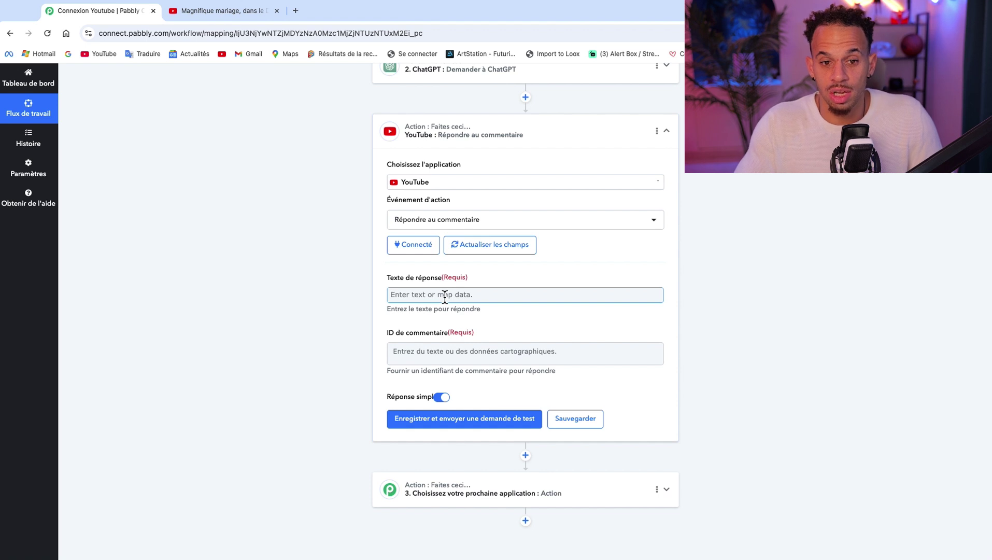
click(445, 296)
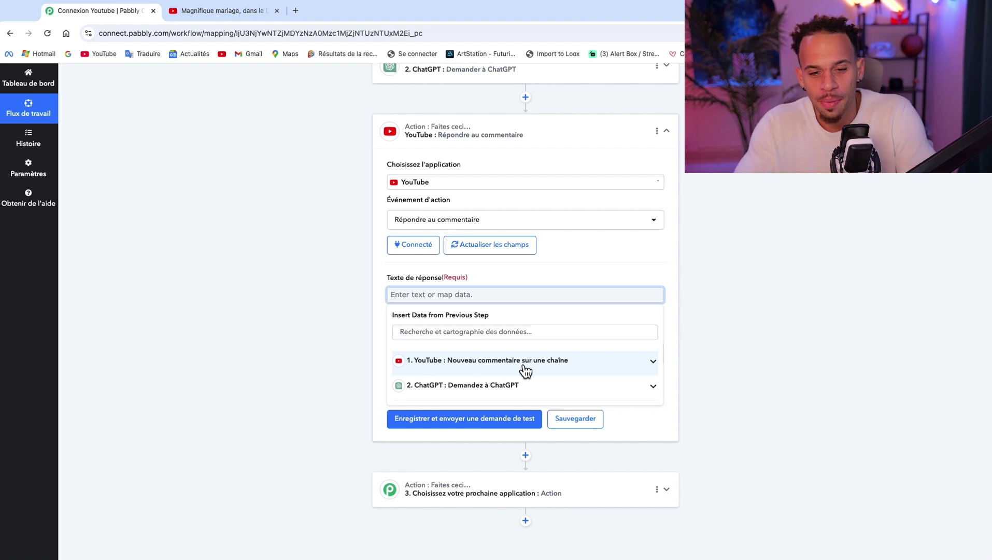
click(656, 395)
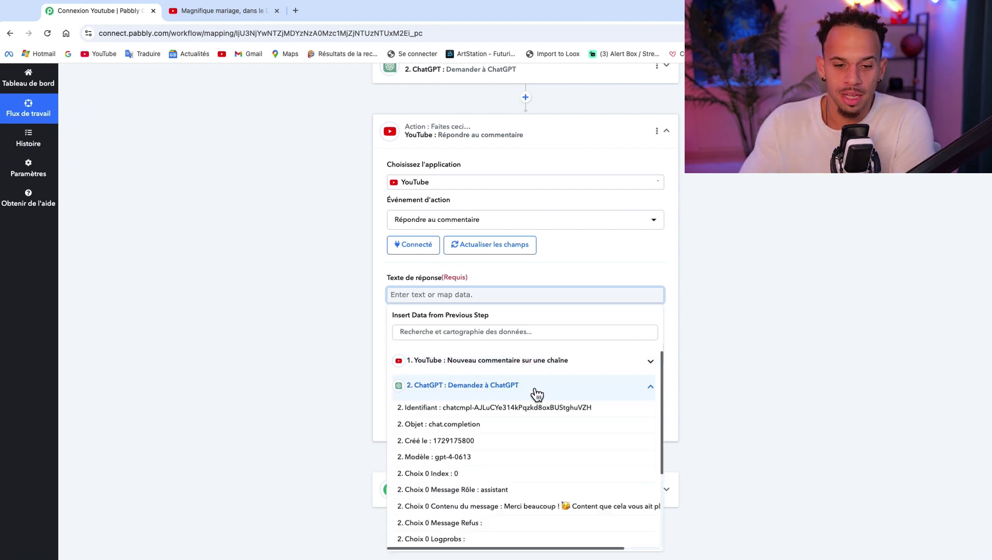
scroll(537, 395, down, 2)
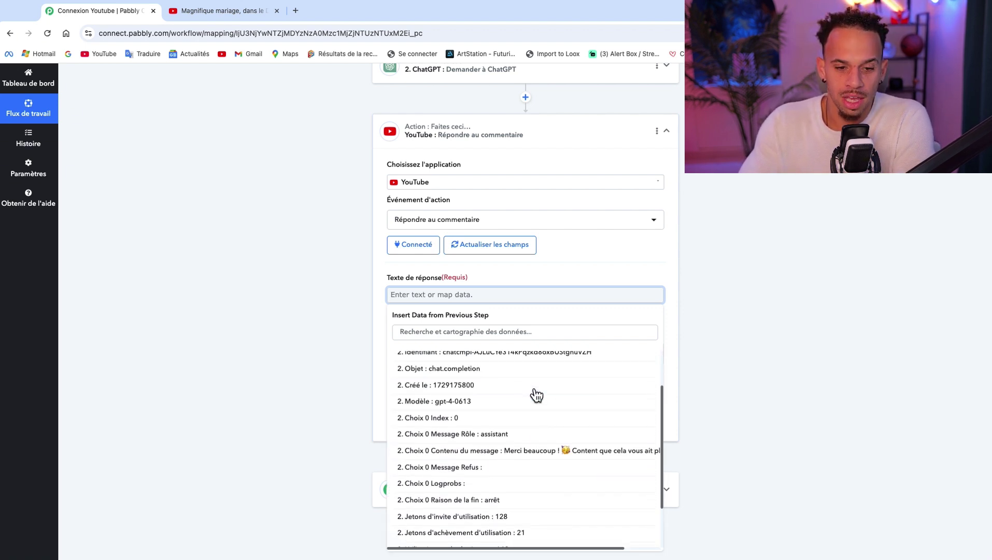
click(550, 451)
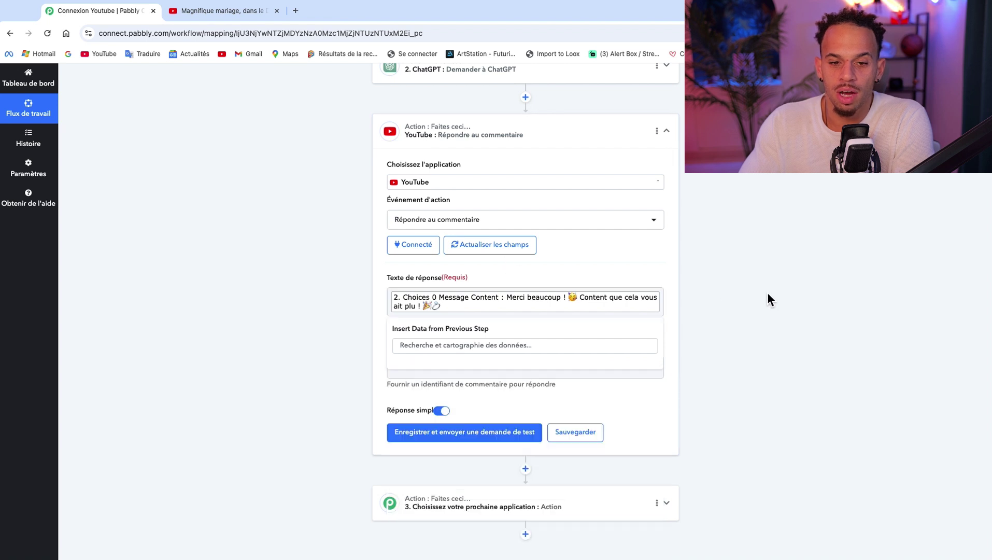
- Search the previous steps' data for "comment Id" and map the trigger's Snippet TopLevelComment Id into the comment ID
scroll(441, 303, up, 1)
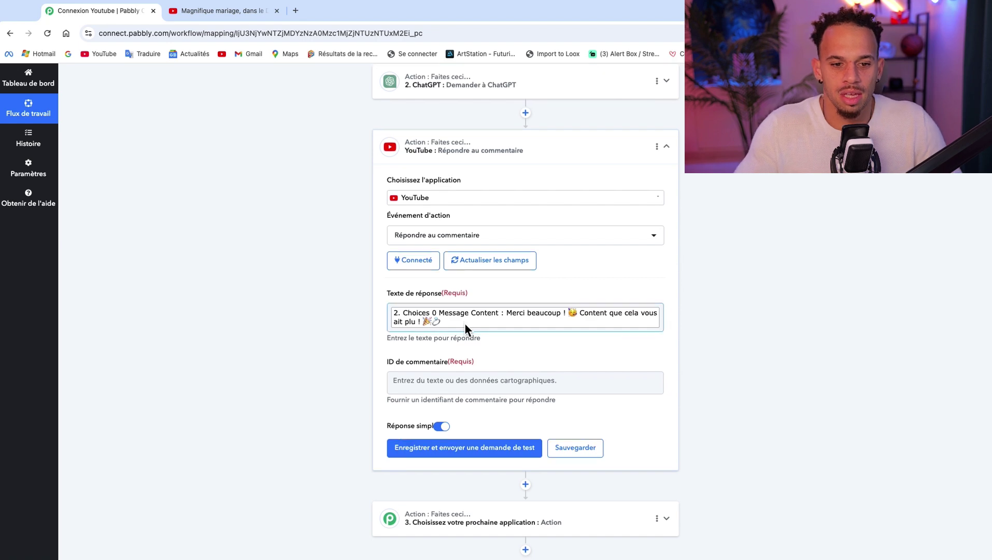
scroll(454, 435, up, 2)
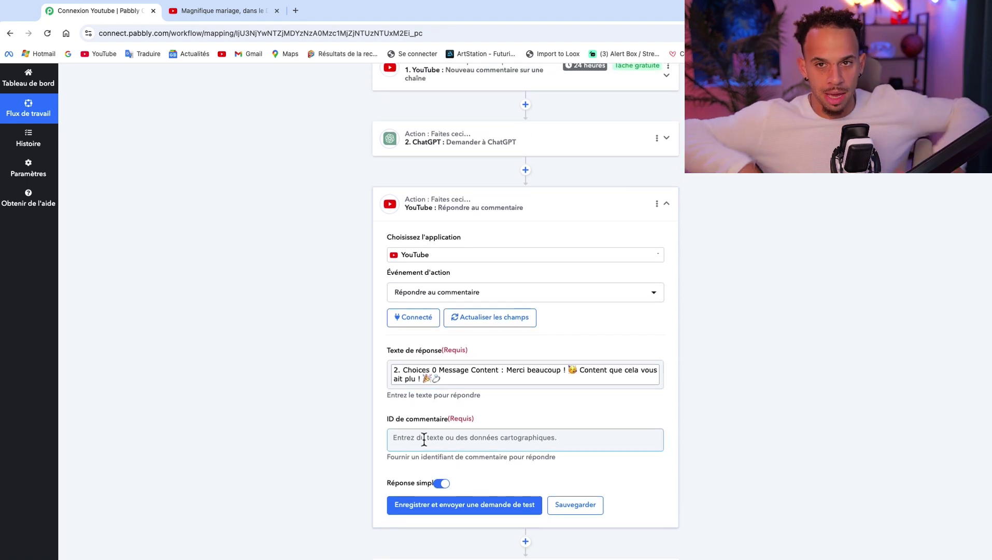
click(429, 438)
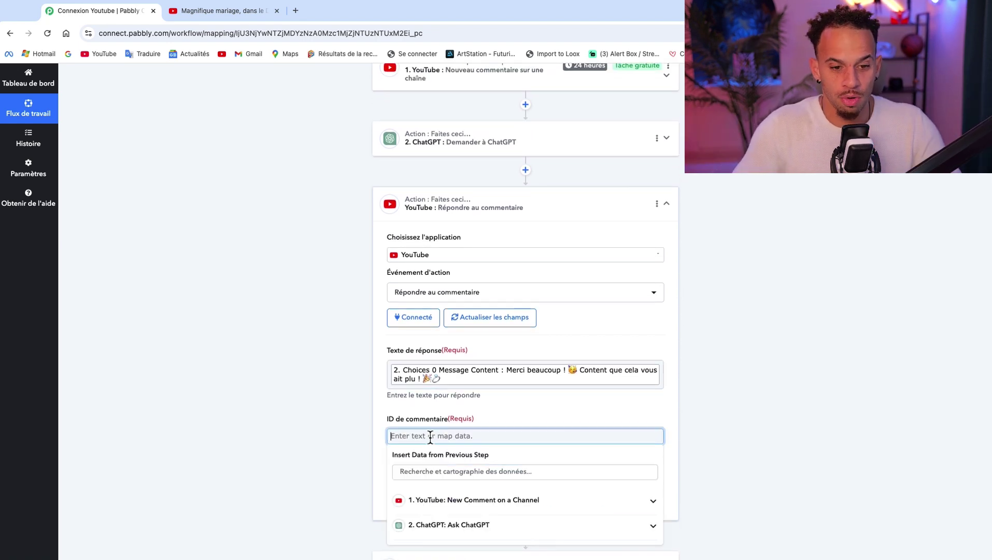
scroll(454, 460, down, 2)
scroll(510, 454, up, 2)
scroll(420, 281, down, 2)
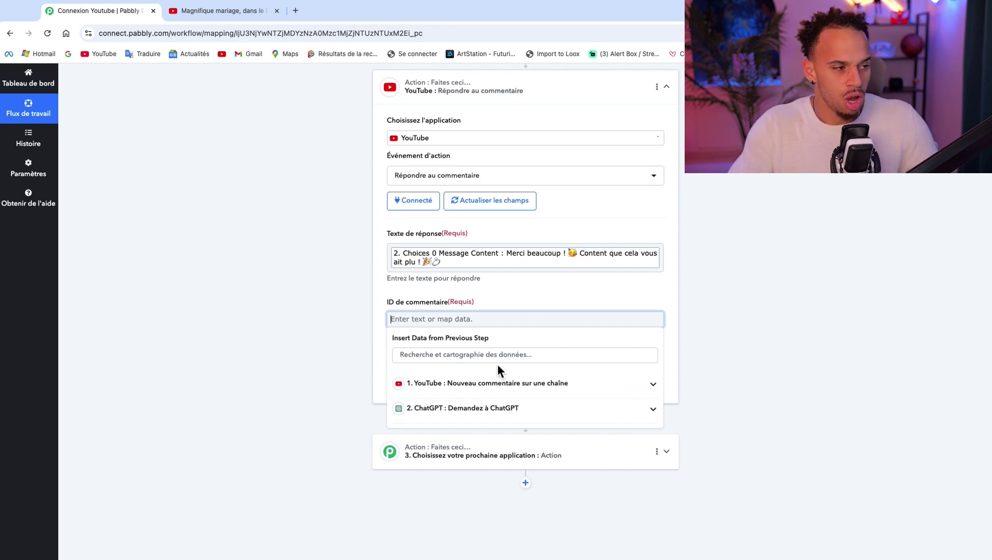
click(529, 393)
click(524, 354)
text(comment Id)
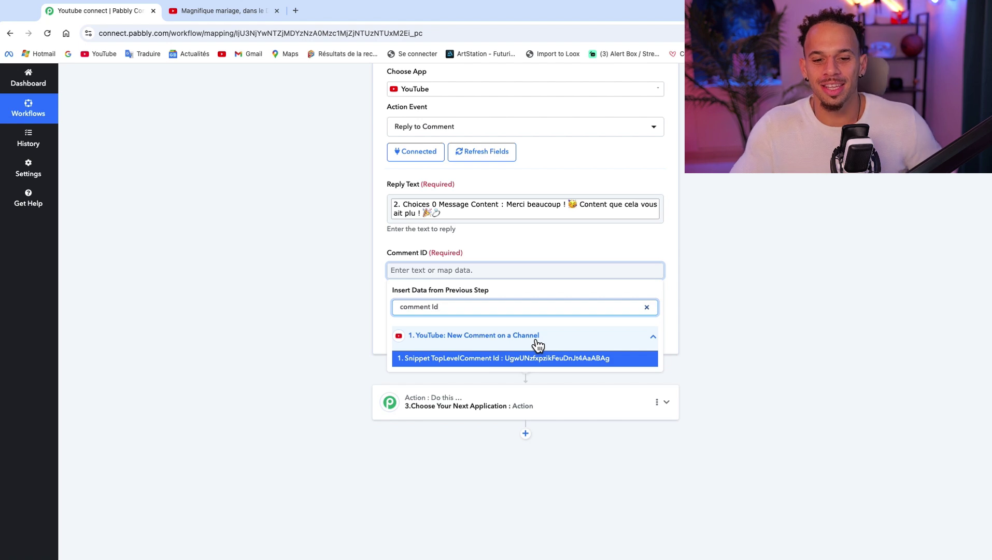
click(546, 361)
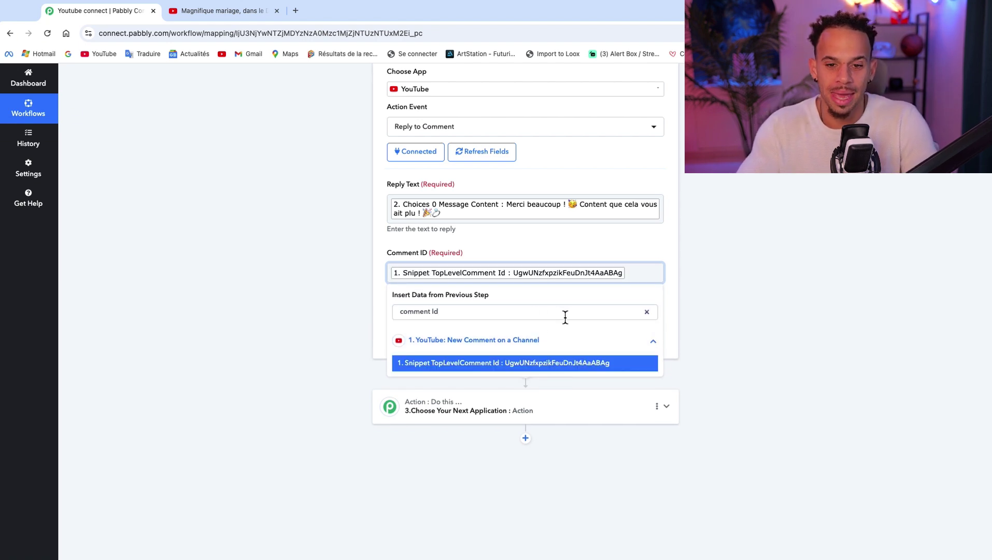
click(707, 308)
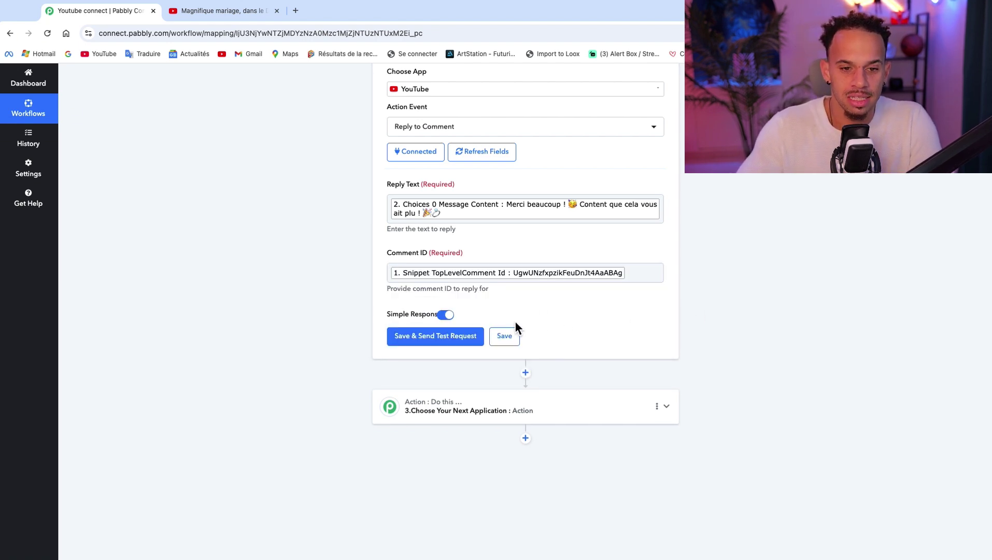
- Save the YouTube reply action with a test request and review the response received
click(439, 335)
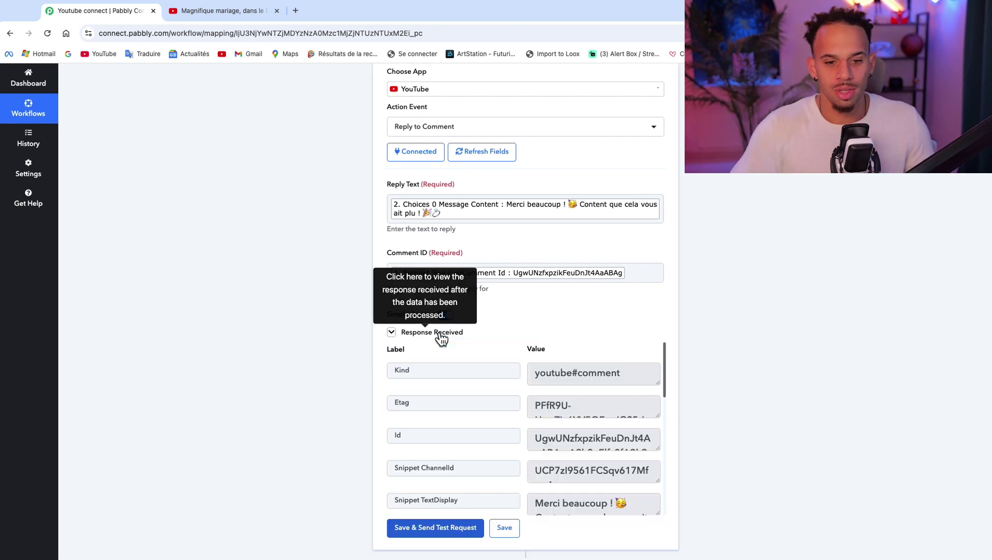
scroll(574, 395, down, 6)
scroll(442, 321, down, 3)
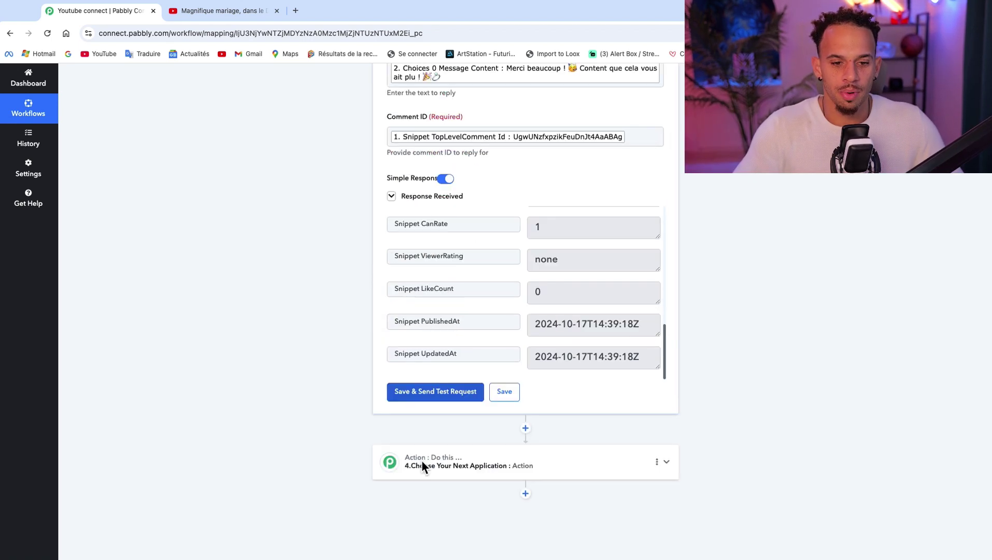
- Switch to YouTube, reload the wedding video's page, pause playback and expand the reply under the test comment
click(208, 15)
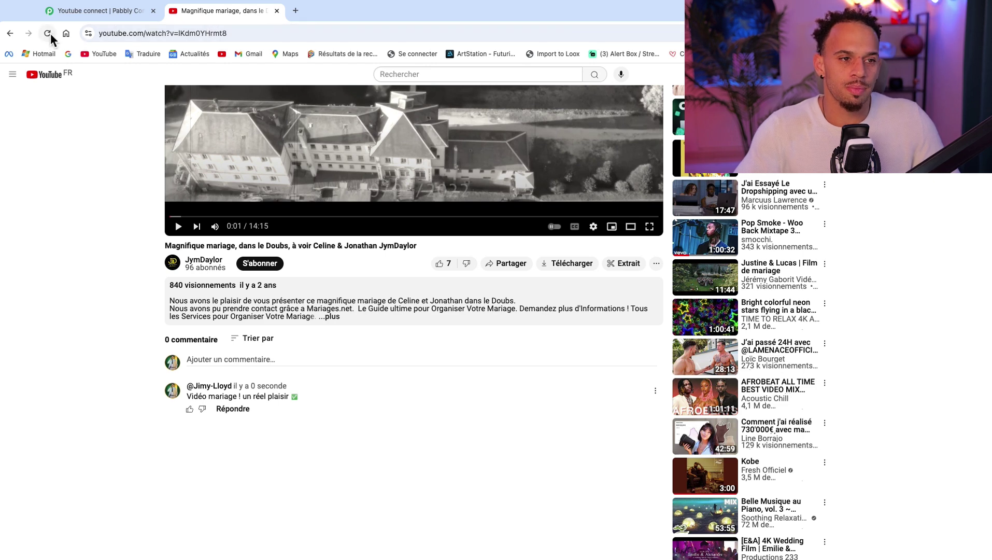
click(47, 33)
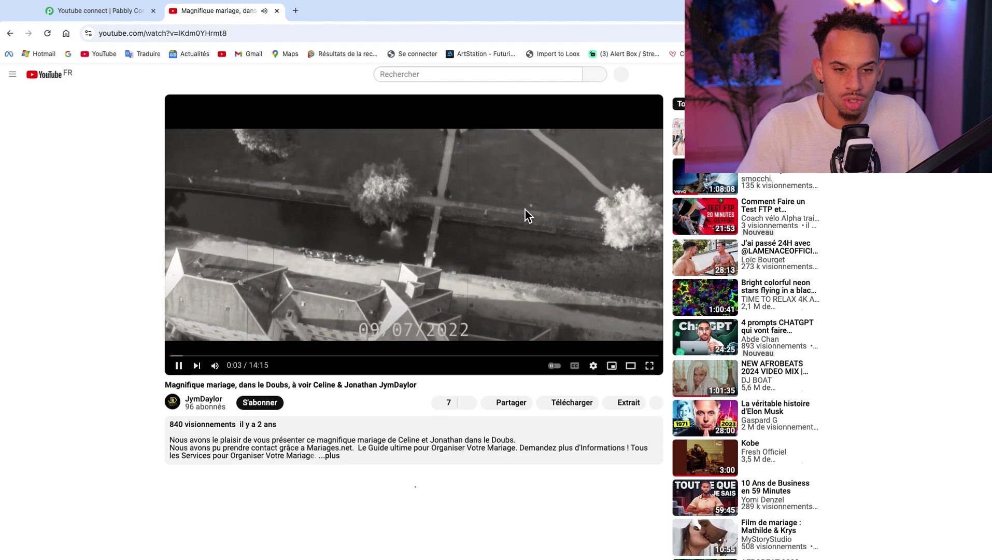
scroll(525, 208, down, 1)
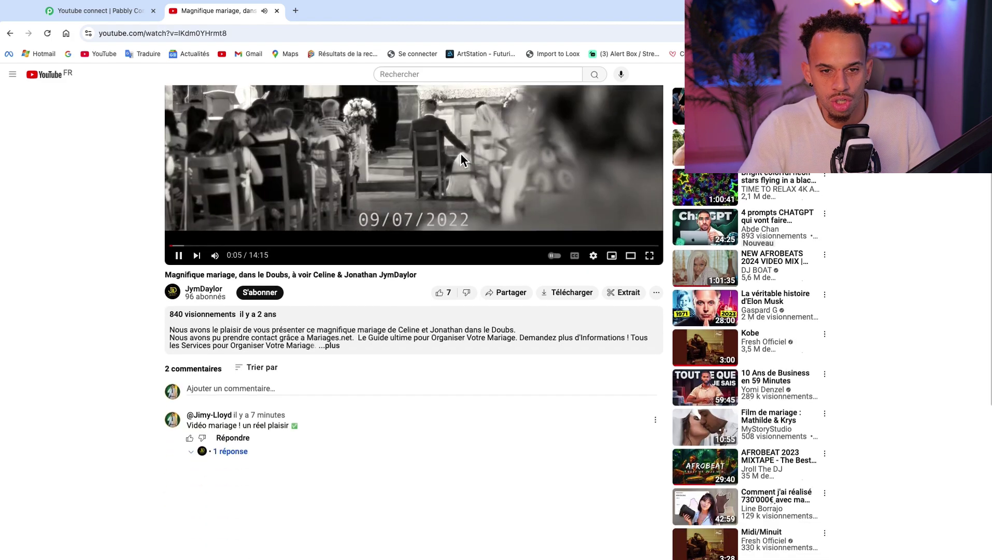
scroll(460, 158, up, 1)
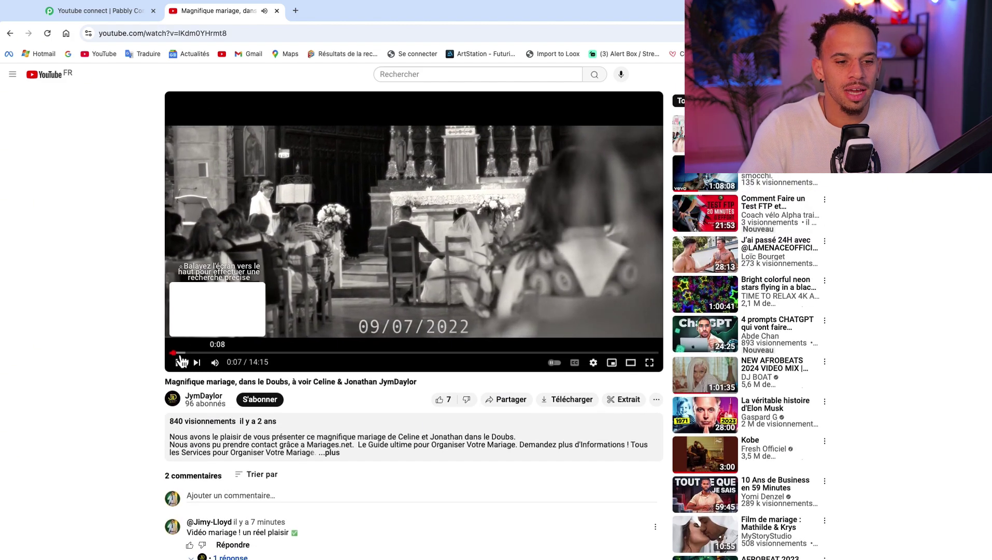
click(180, 352)
drag(185, 360, 197, 358)
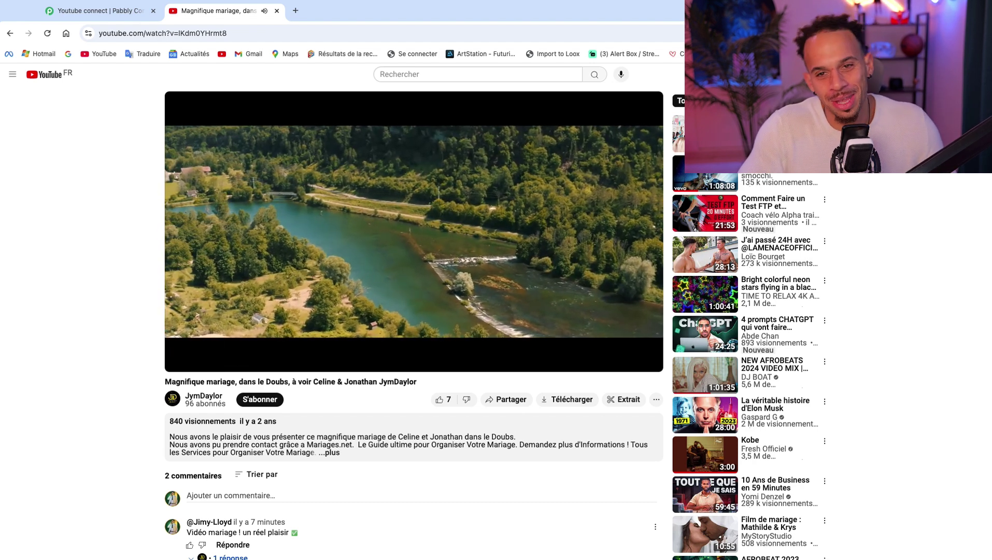
click(458, 204)
scroll(427, 259, down, 4)
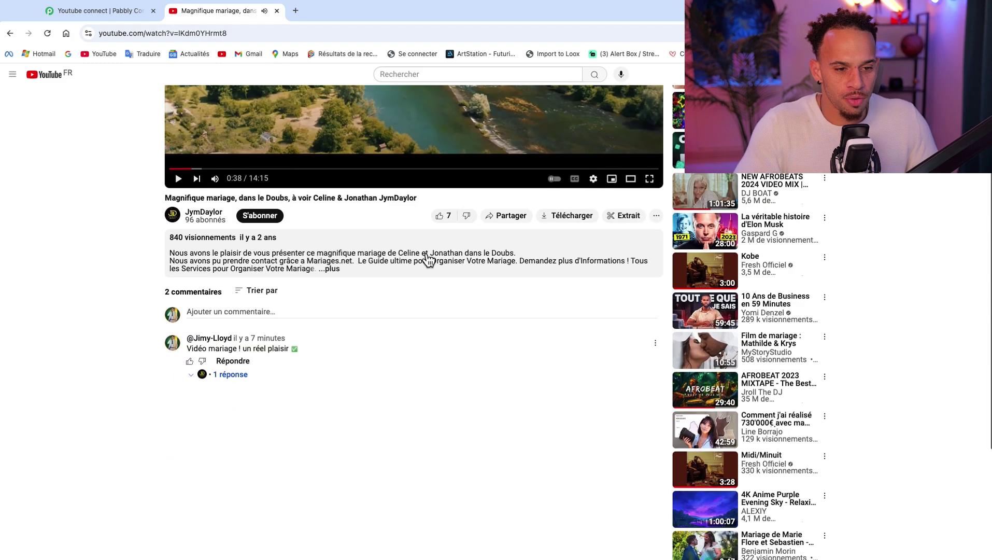
click(238, 377)
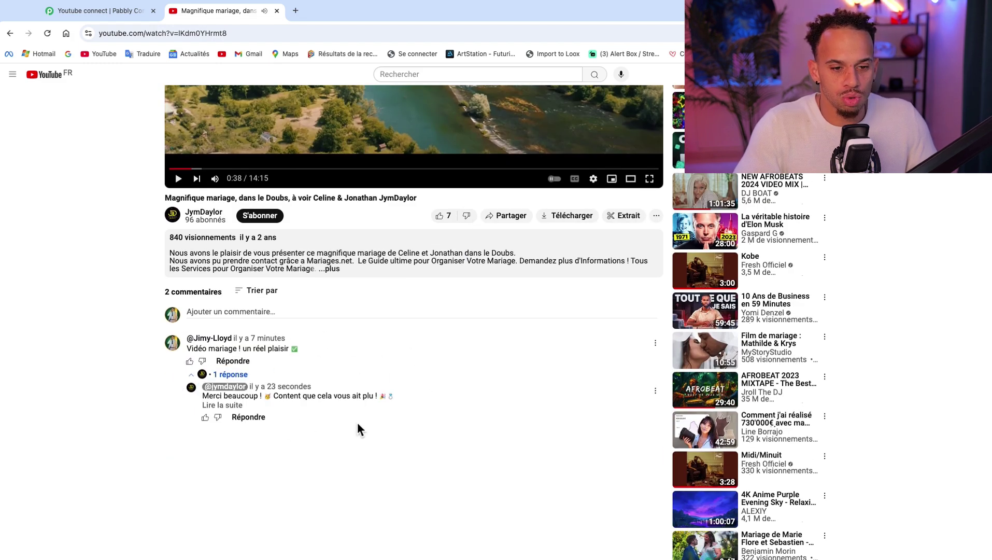